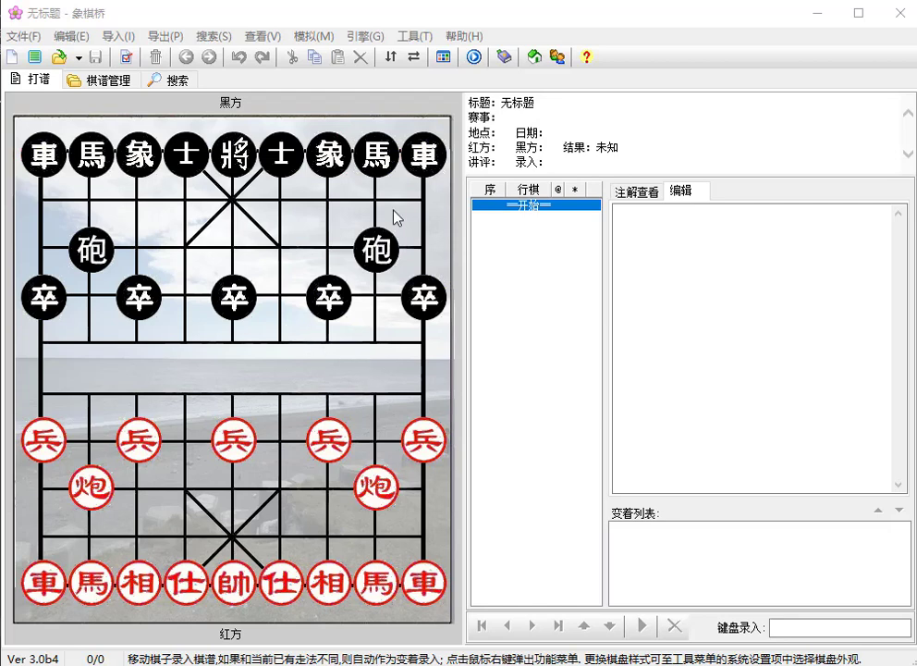
# In the system settings' board appearance options, set the main board skin to 烂柯神机,1024x768 and apply it.
pyautogui.click(415, 40)
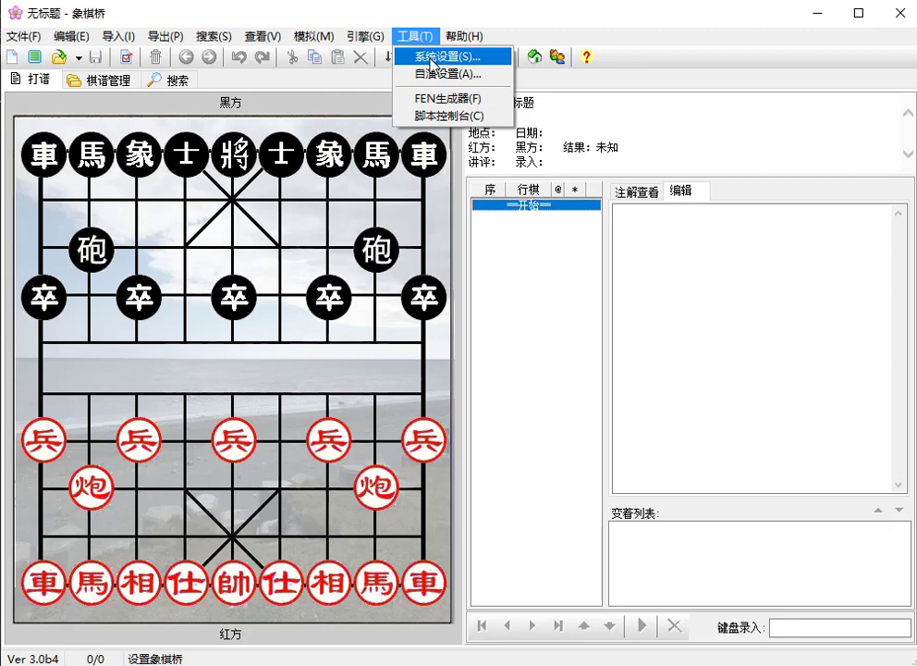
pyautogui.click(430, 58)
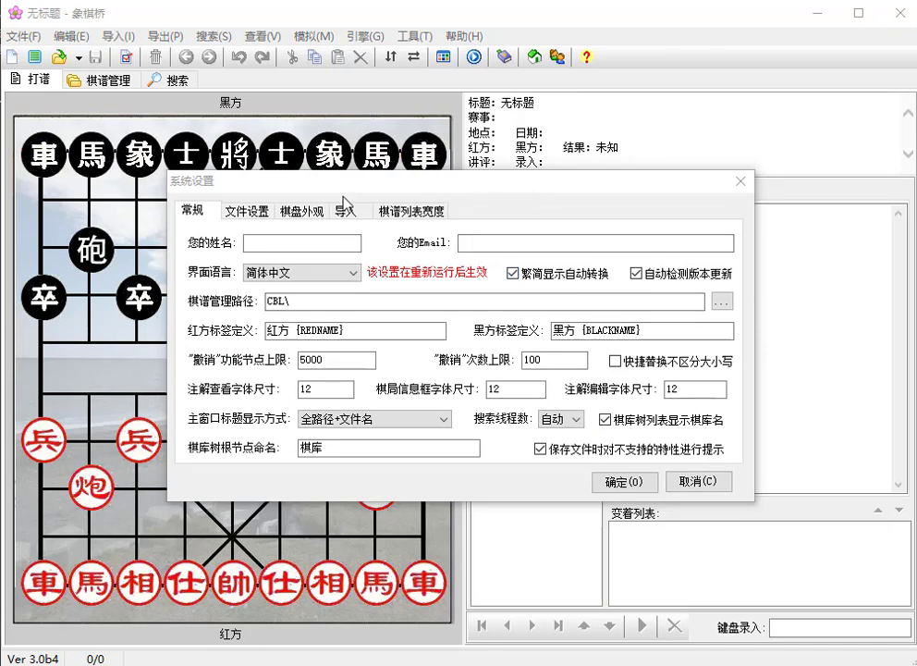
pyautogui.click(300, 213)
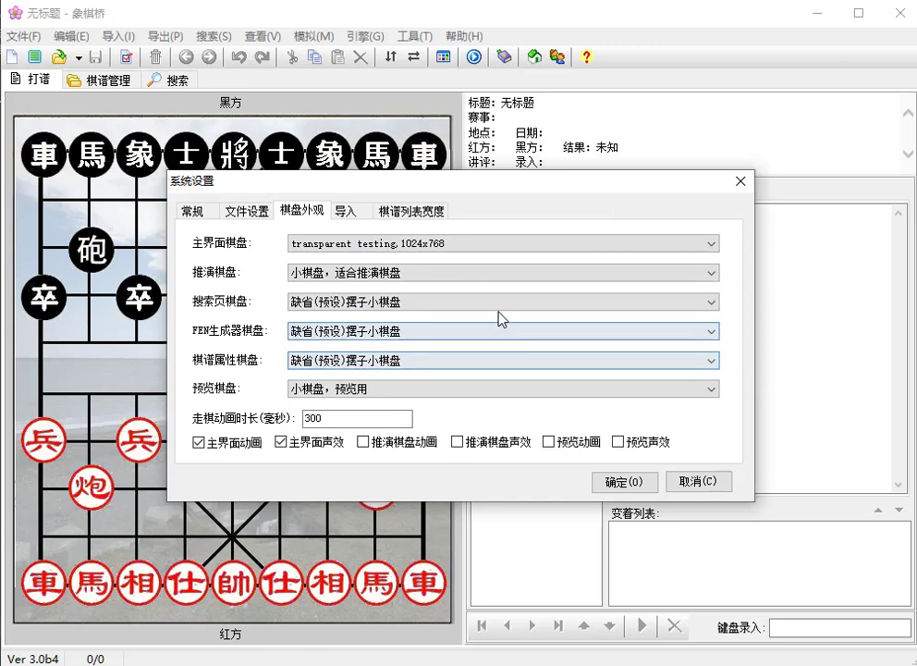
pyautogui.click(482, 249)
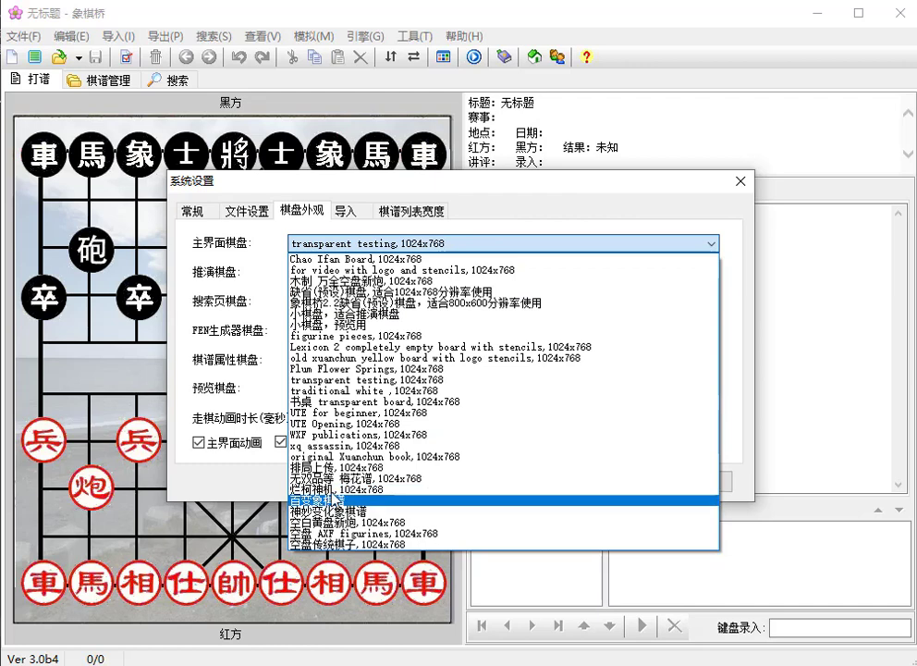
pyautogui.click(333, 490)
pyautogui.click(608, 482)
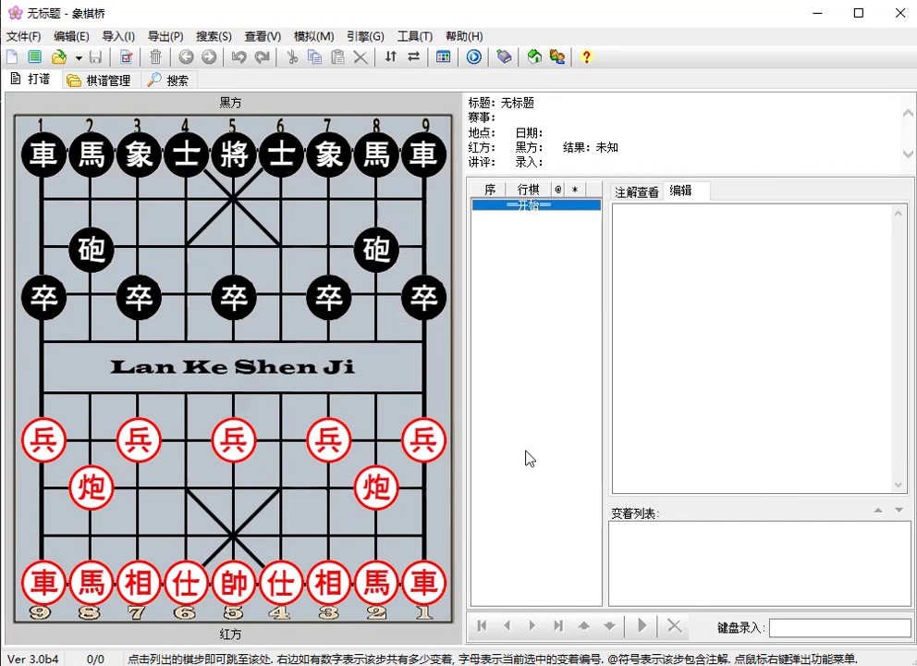
# Change the main board skin to Plum Flower Springs,1024x768 in the system settings and apply it.
pyautogui.click(415, 36)
pyautogui.click(423, 51)
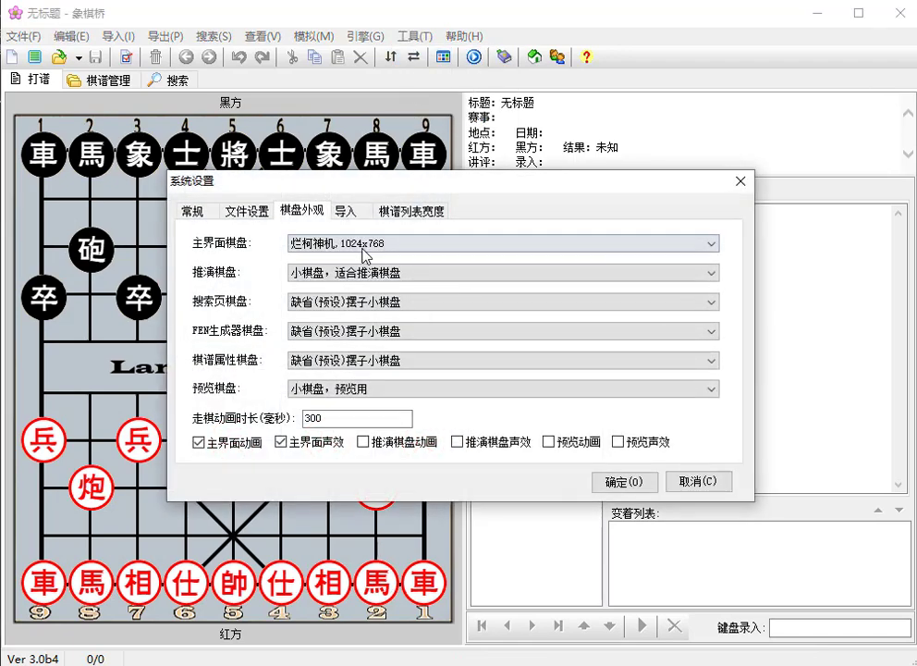
pyautogui.click(366, 244)
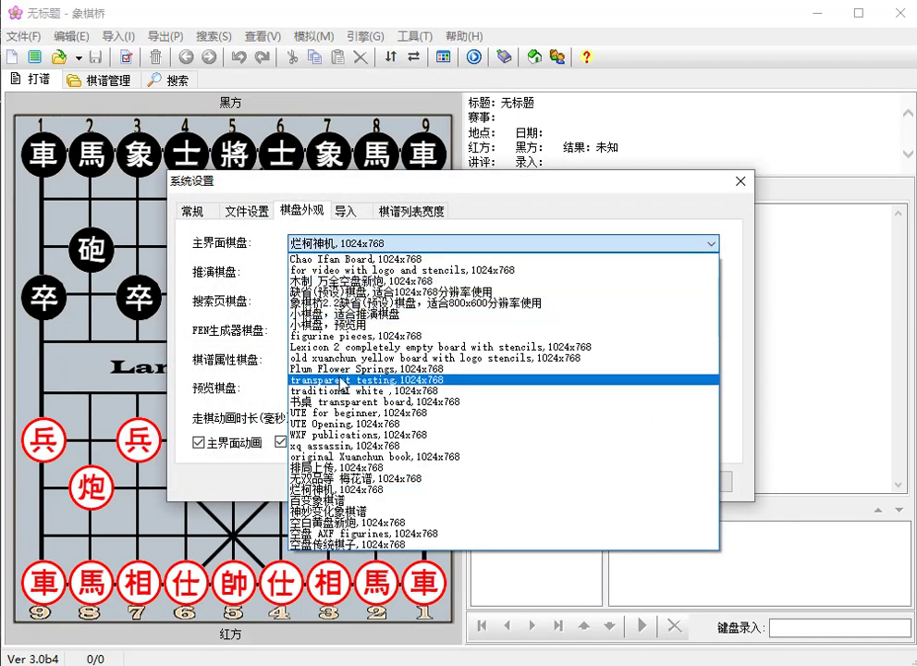
pyautogui.click(343, 368)
pyautogui.click(624, 482)
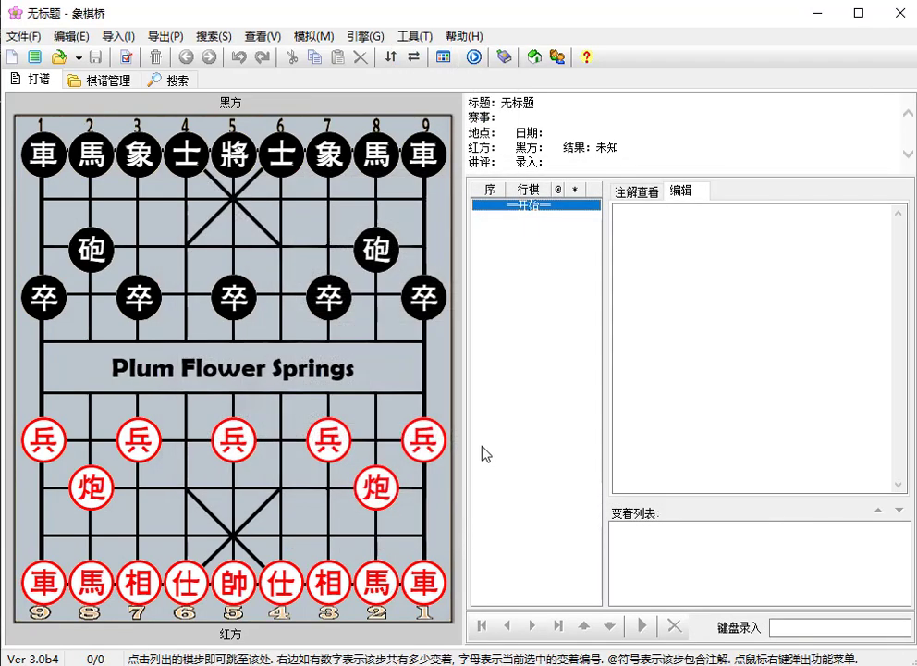
# Change the main board skin to Lexicon 2 completely empty board with stencils,1024x768 and apply it.
pyautogui.click(404, 37)
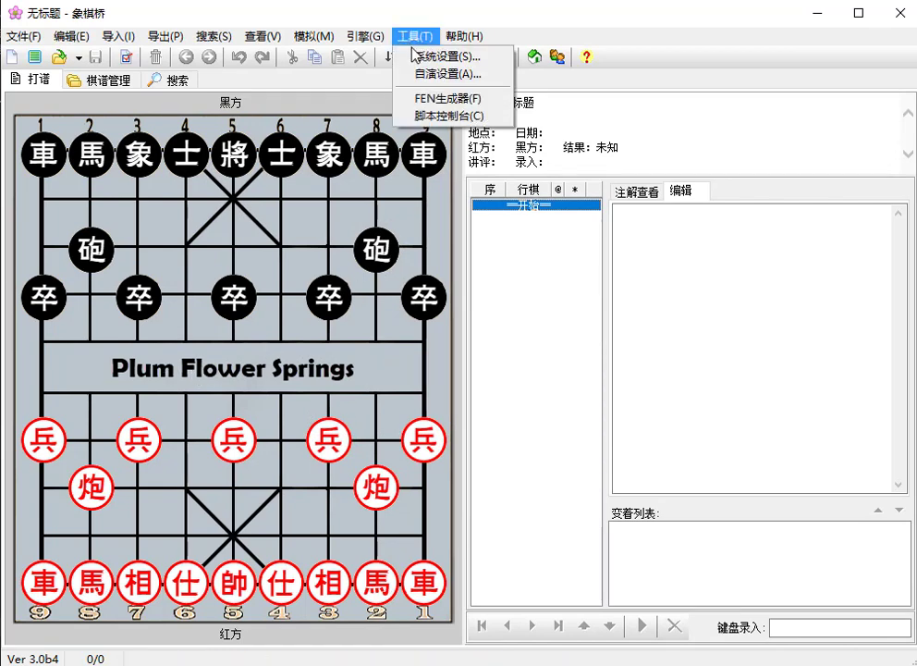
pyautogui.click(430, 55)
pyautogui.click(340, 246)
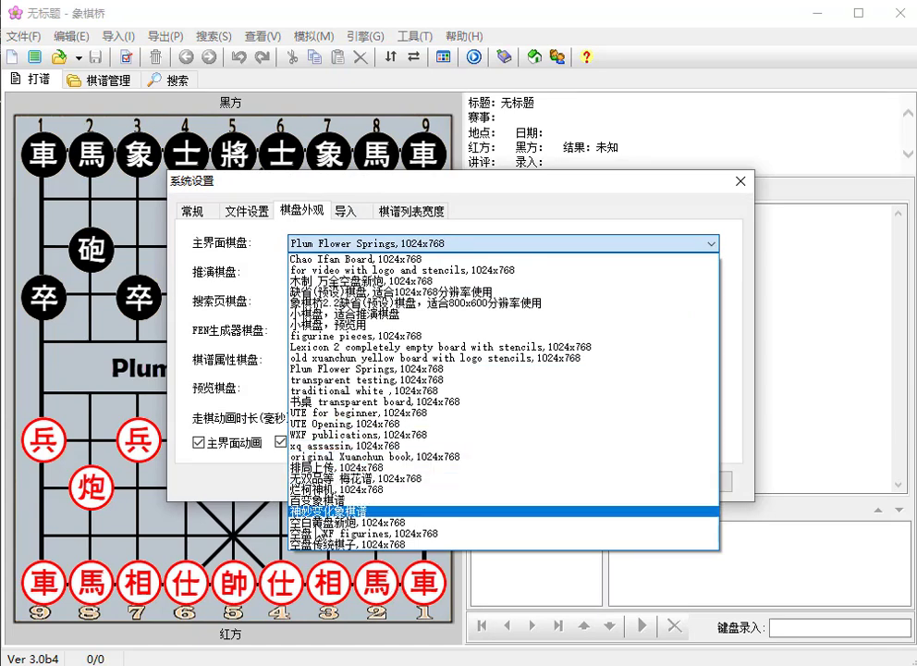
pyautogui.click(346, 350)
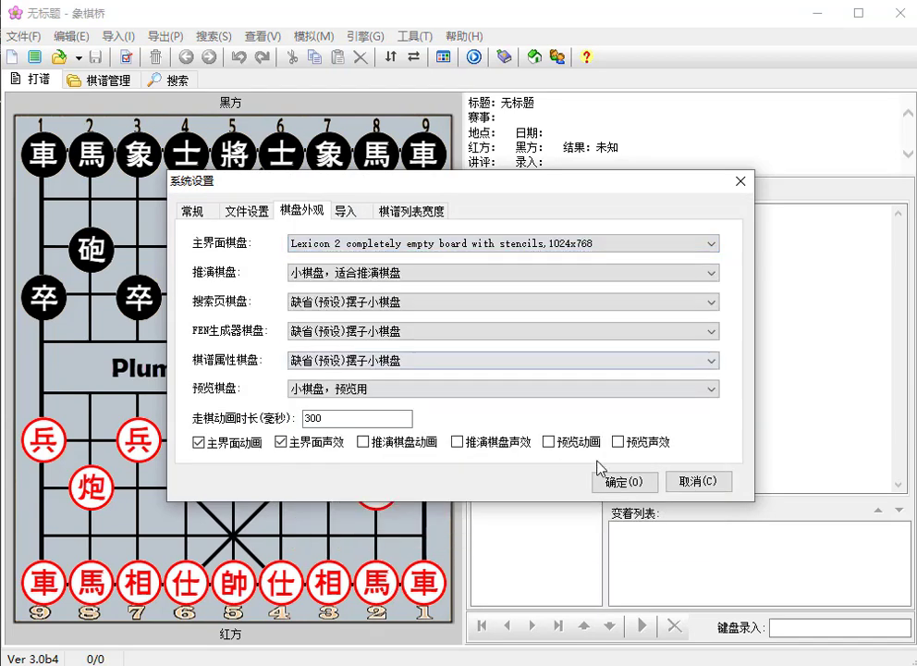
pyautogui.click(607, 481)
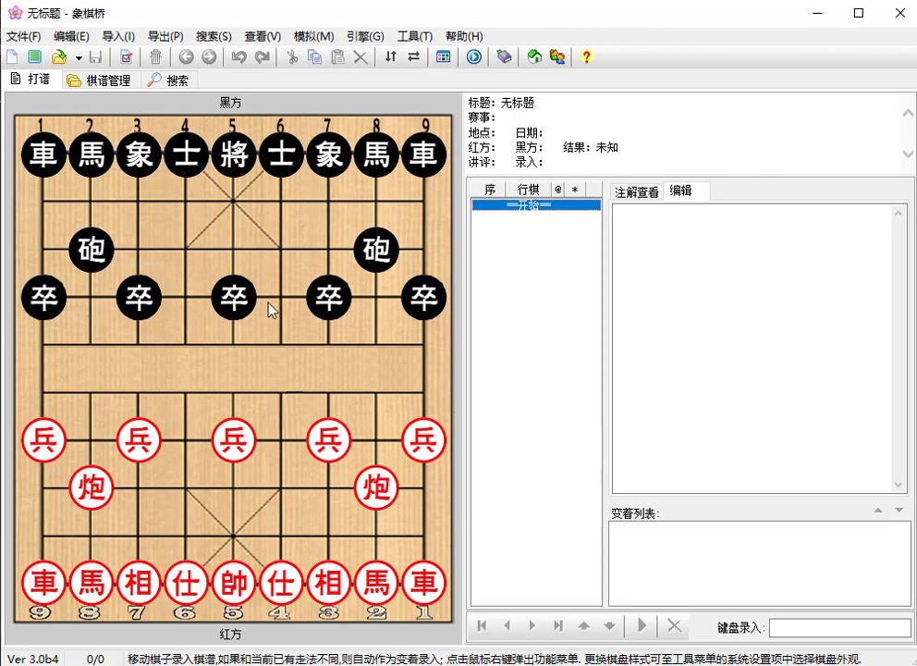
# Look through the skins offered for the deduction board (推演棋盘) in the system settings, leaving the settings unchanged.
pyautogui.click(407, 41)
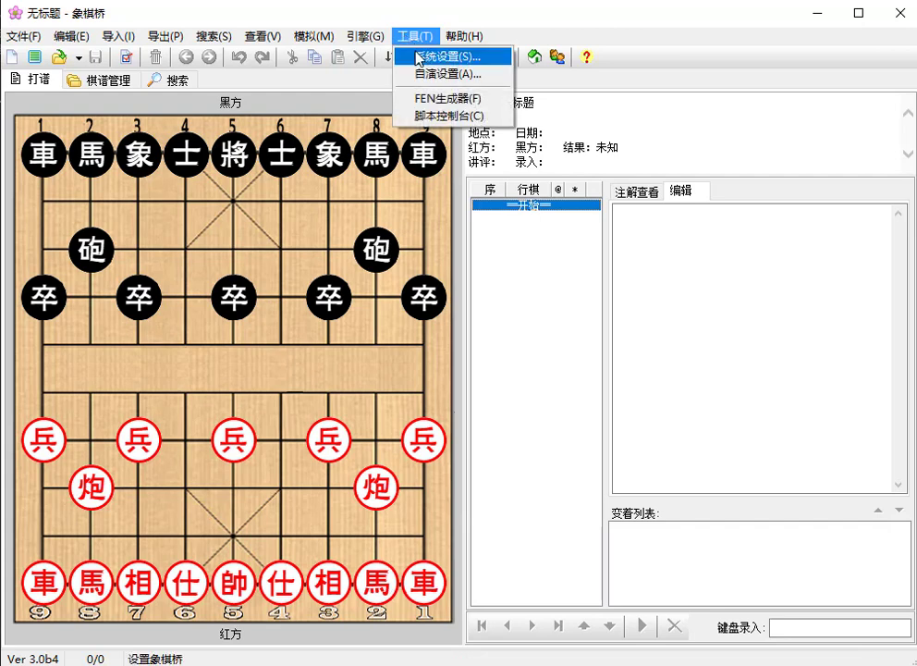
pyautogui.click(411, 54)
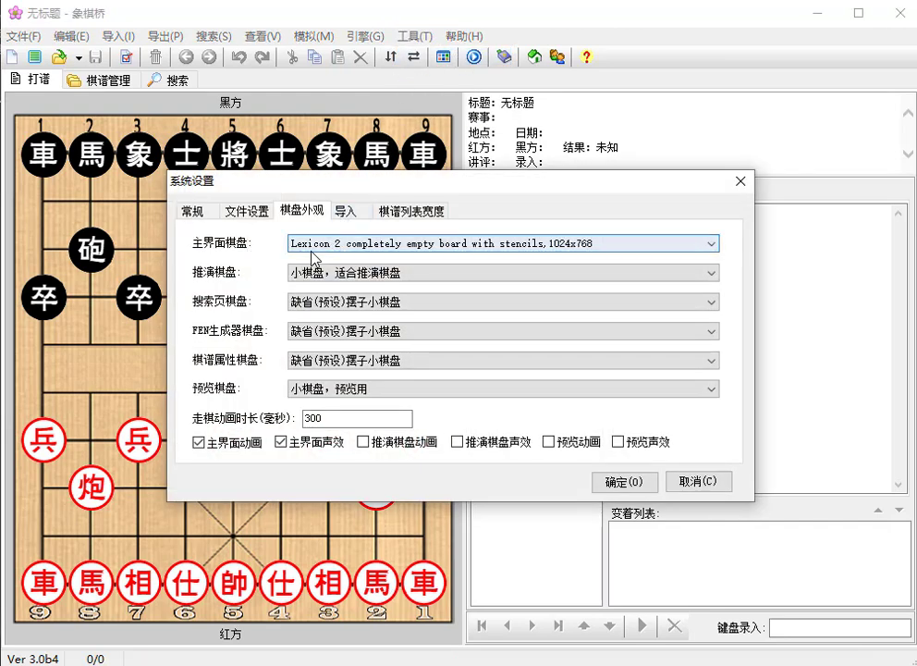
pyautogui.click(320, 271)
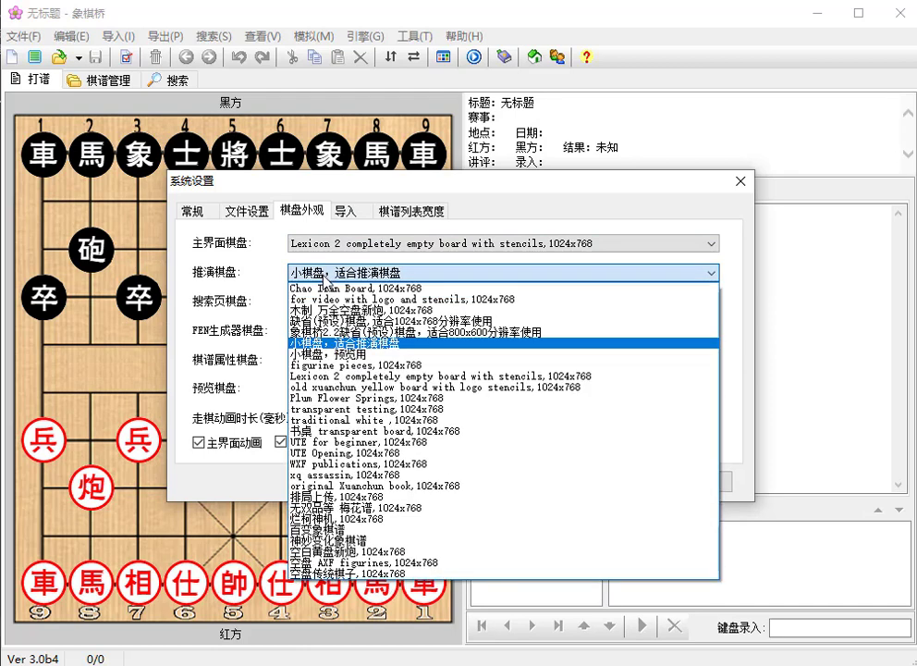
pyautogui.click(241, 279)
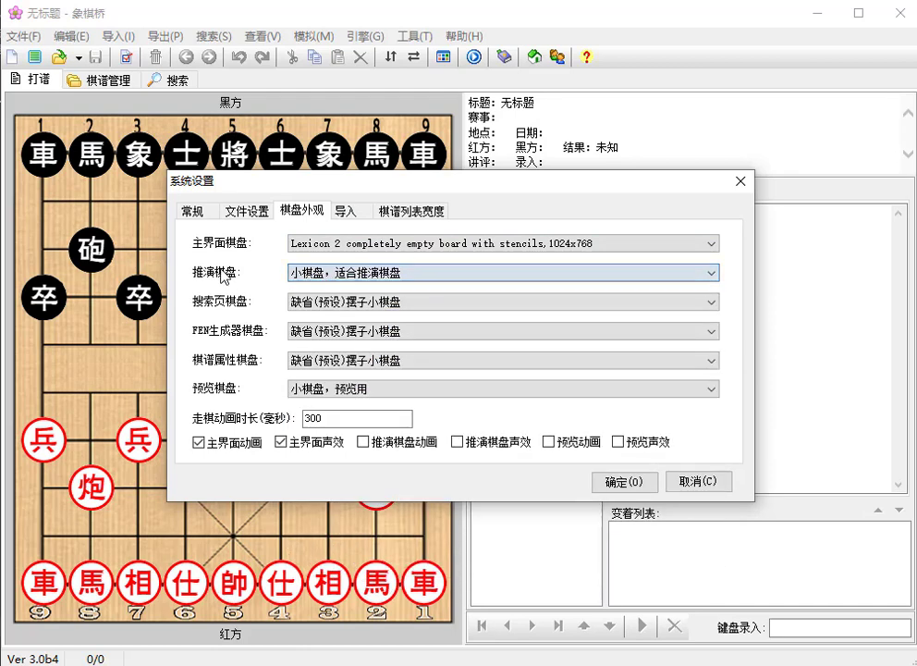
pyautogui.click(742, 181)
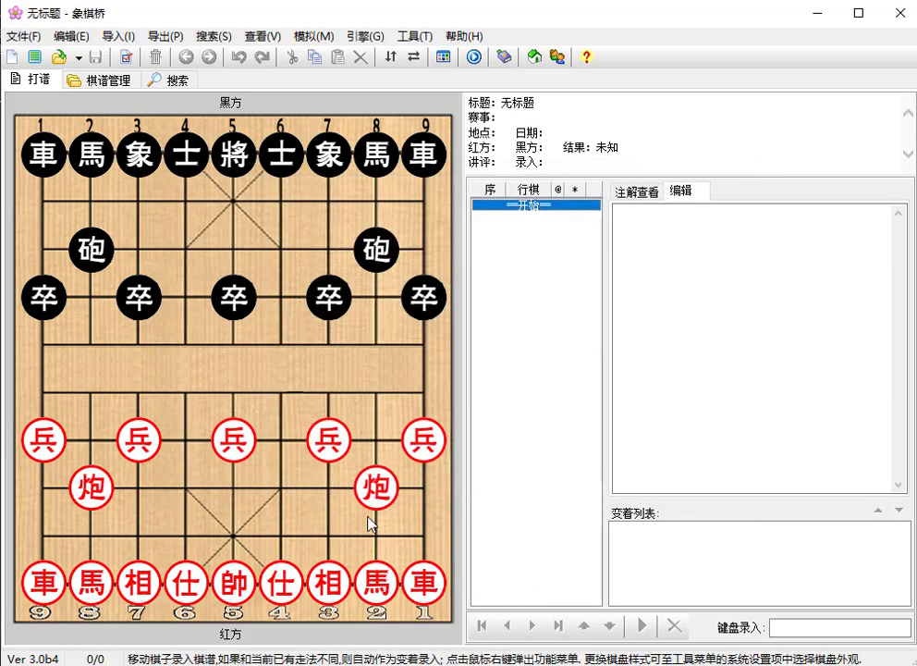
# Record the opening moves 炮二平五 for Red and 炮8平5 for Black on the main board.
pyautogui.click(243, 498)
pyautogui.click(388, 262)
pyautogui.click(235, 261)
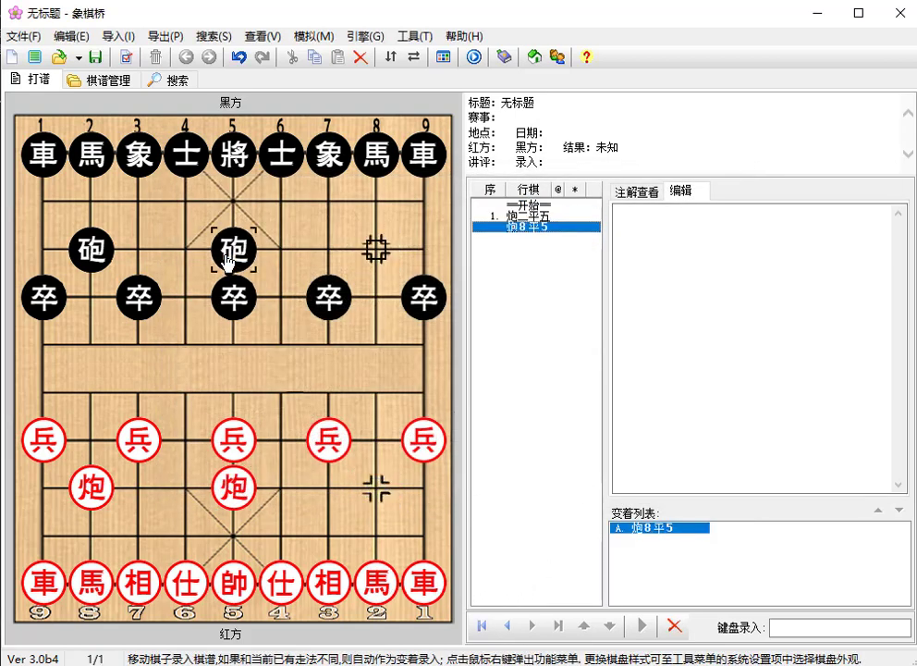
# Go back to the position after 炮二平五, open the deduction board there and place its window over the main board.
pyautogui.click(531, 215)
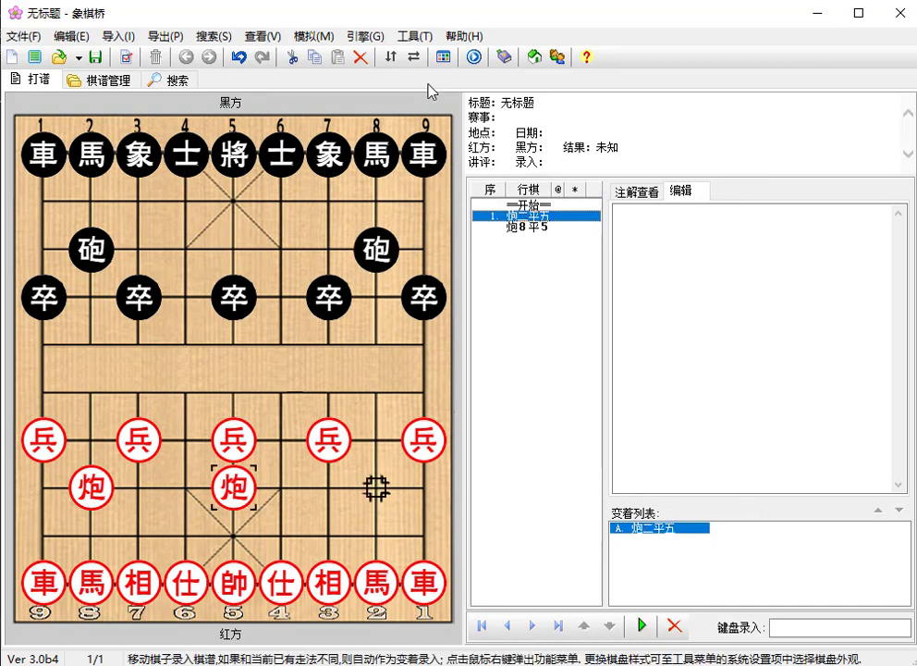
pyautogui.click(444, 56)
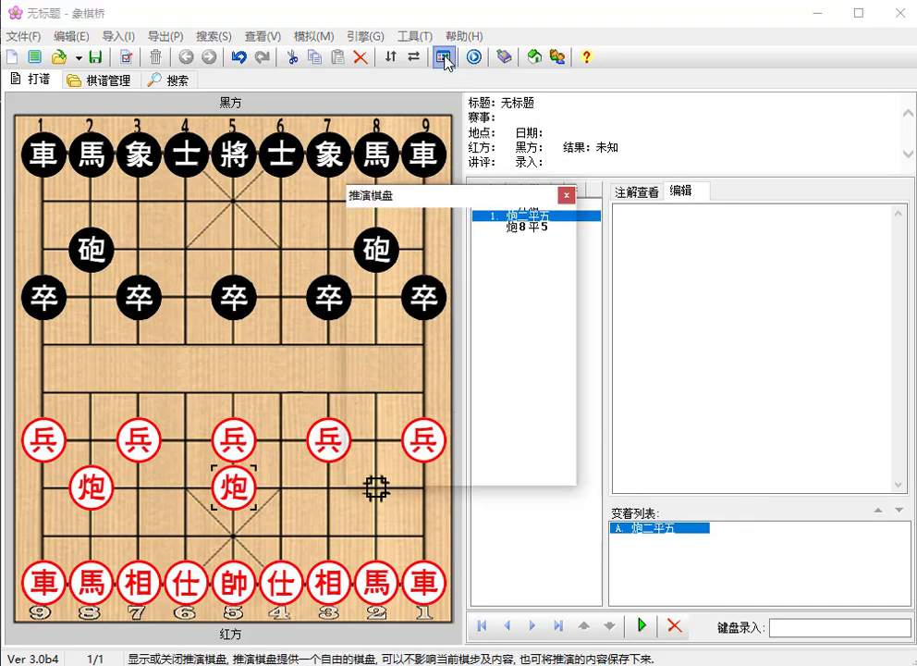
pyautogui.moveTo(414, 197); pyautogui.dragTo(249, 169)
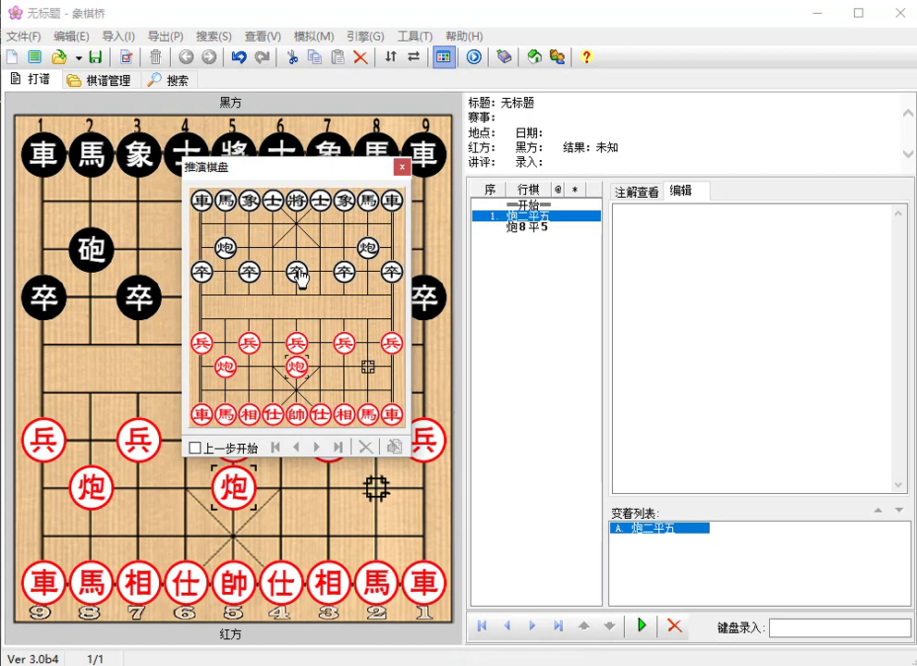
# Play Black's 马8进7 and Red's 马二进三 on the deduction board.
pyautogui.click(366, 204)
pyautogui.click(347, 251)
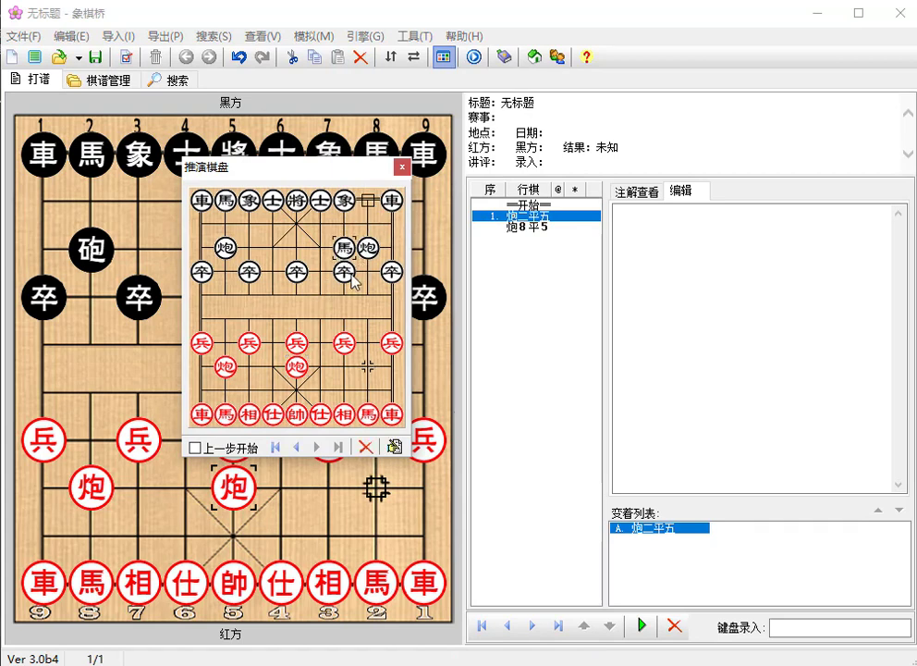
pyautogui.click(369, 418)
pyautogui.click(344, 369)
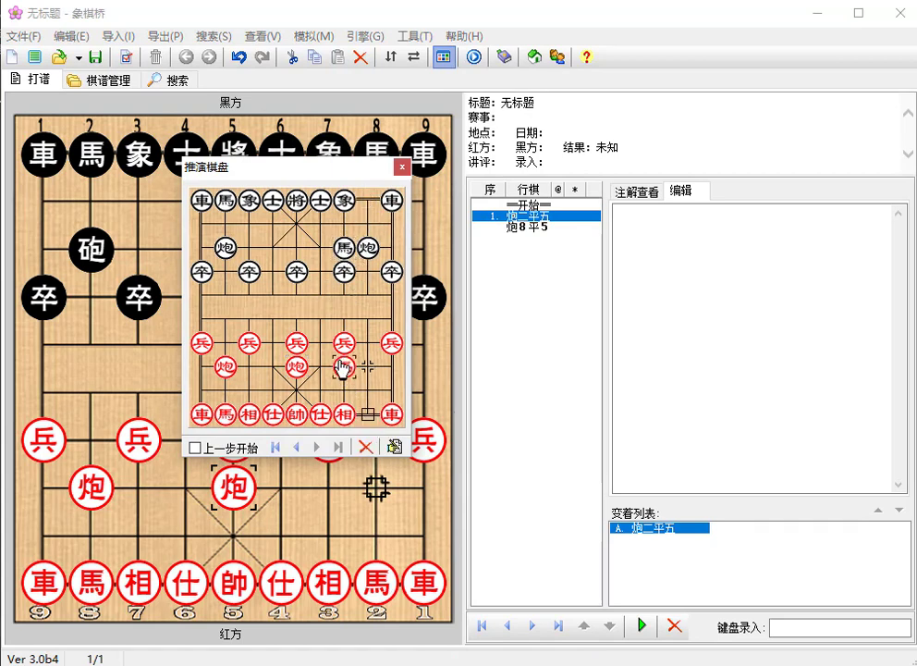
# Save the deduced moves into the game record, close the deduction board and select the 炮8平5 variation.
pyautogui.click(395, 448)
pyautogui.click(401, 167)
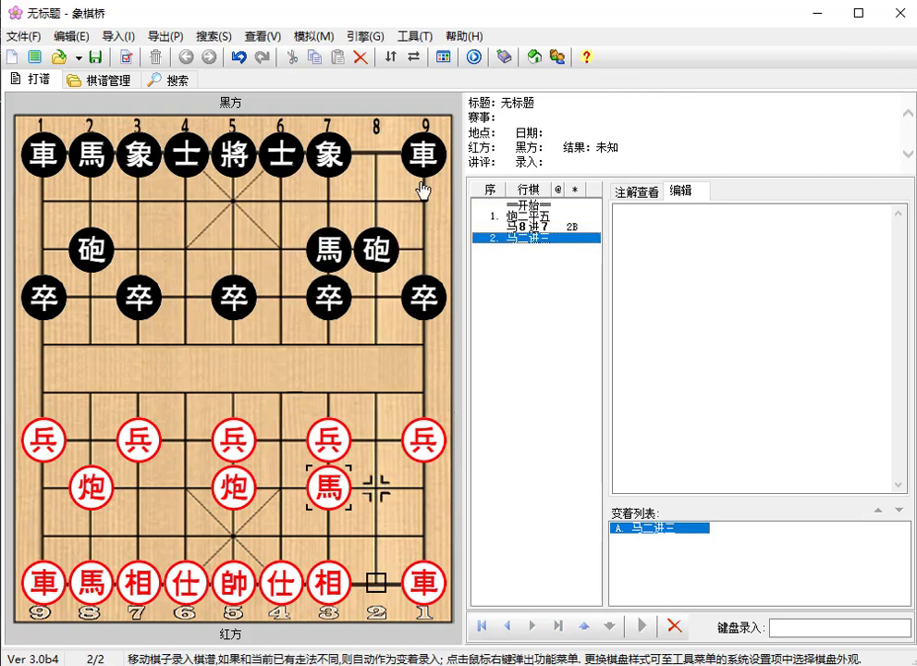
pyautogui.press('Up')
pyautogui.click(659, 527)
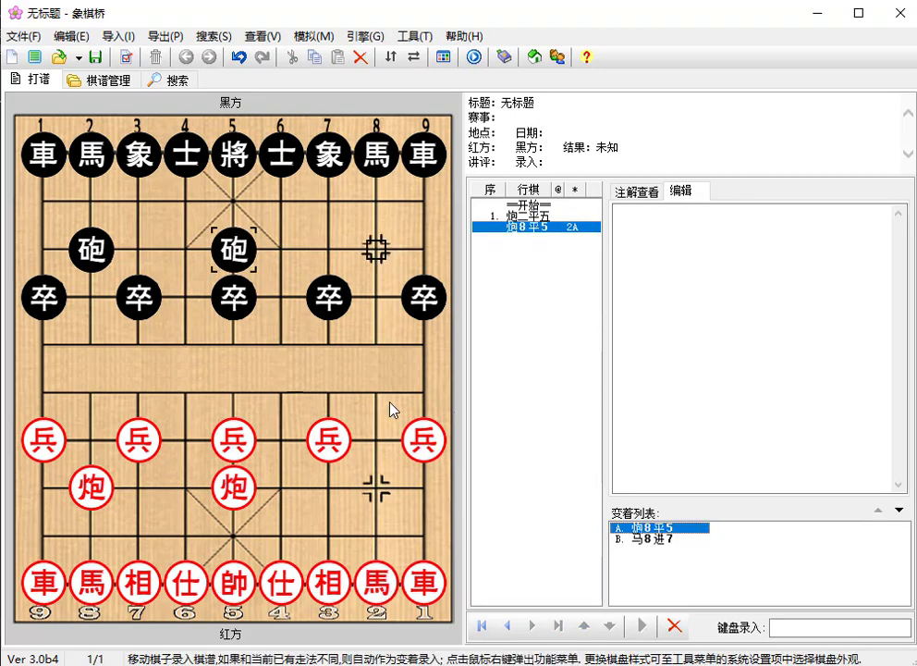
# Set the deduction board skin to 象棋桥2.2缺省(预设)棋盘, 适合800x600分辨率使用 in the system settings and apply it.
pyautogui.click(415, 35)
pyautogui.click(424, 63)
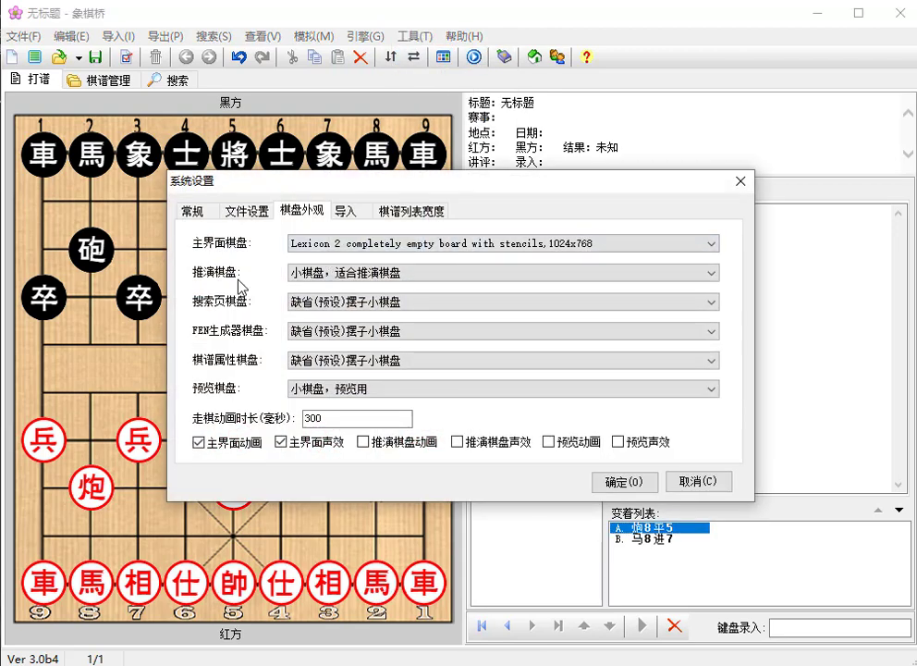
pyautogui.click(291, 274)
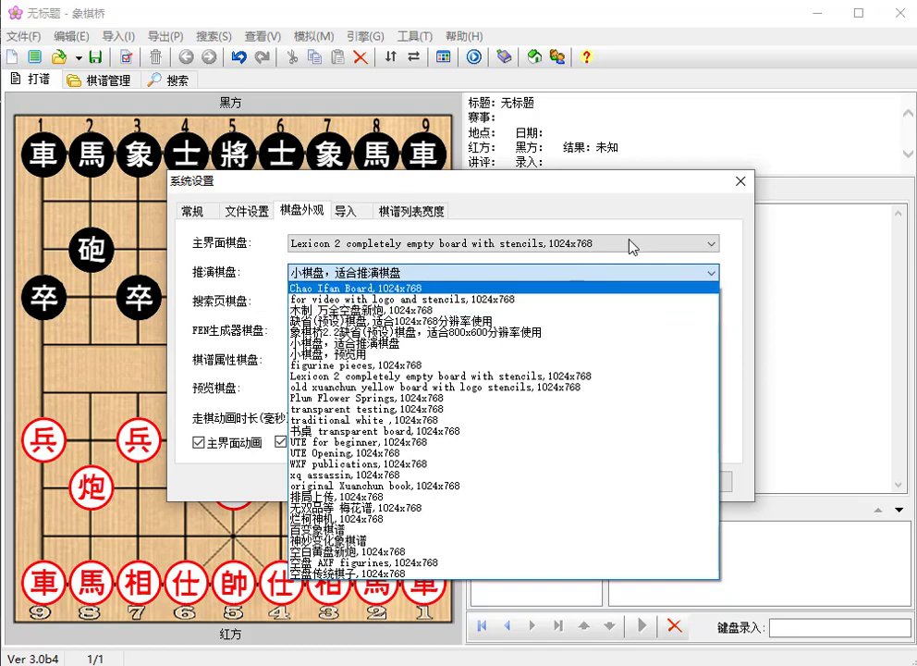
pyautogui.click(440, 339)
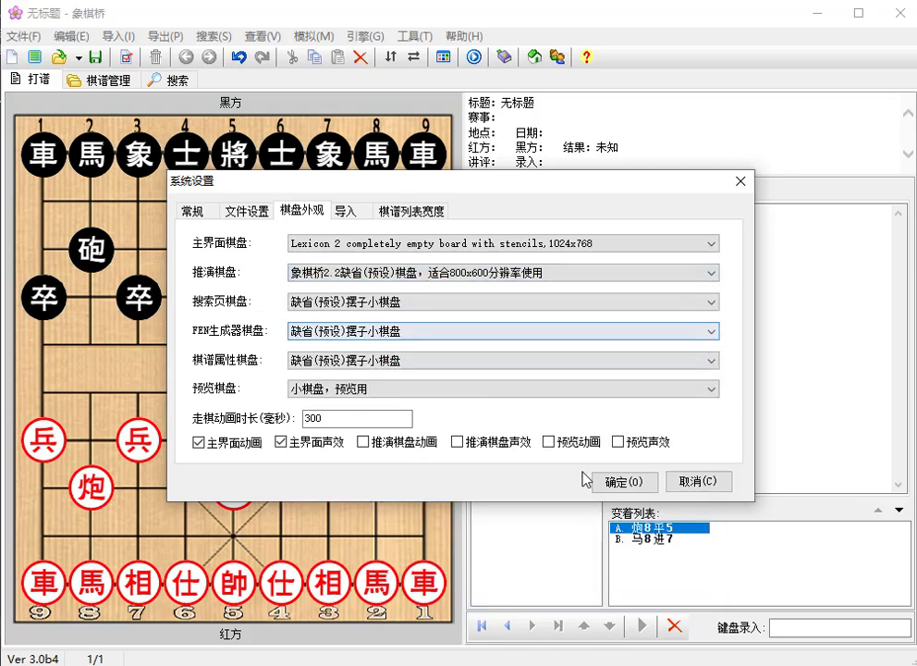
pyautogui.click(583, 479)
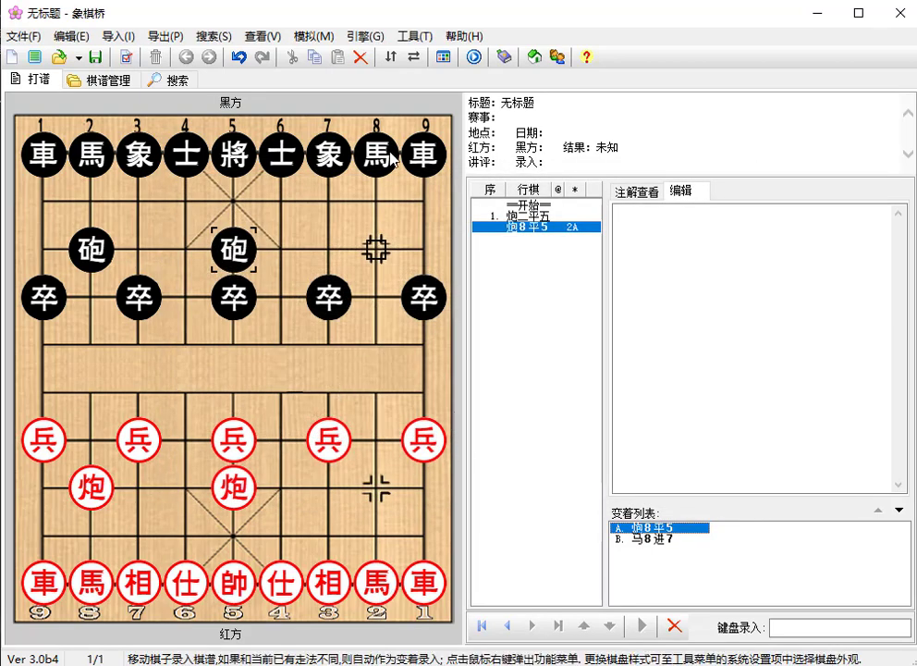
# Set the main board skin to for video with logo and stencils,1024x768 in the system settings and apply it.
pyautogui.click(415, 36)
pyautogui.click(434, 57)
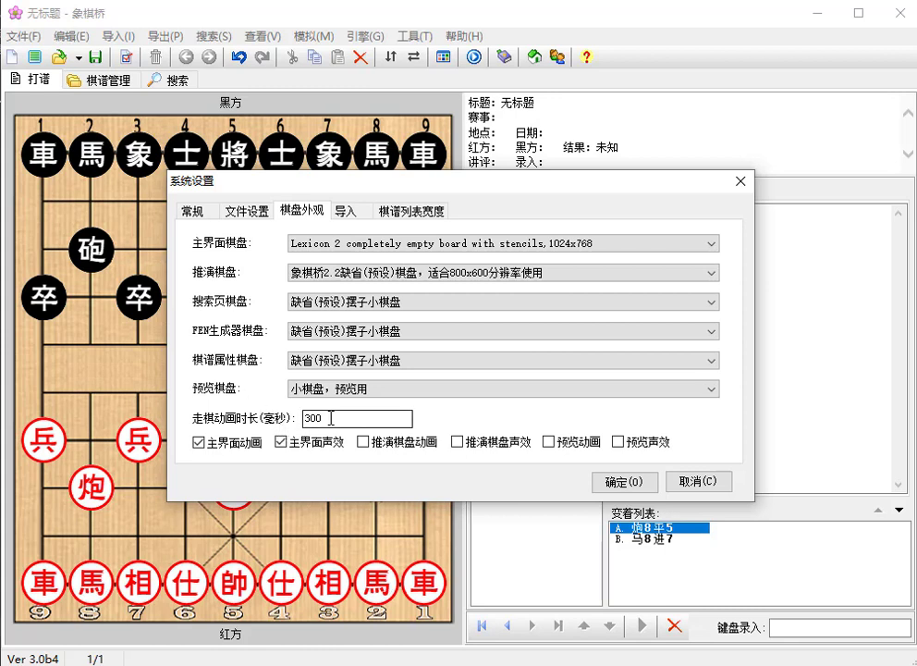
pyautogui.moveTo(329, 418); pyautogui.dragTo(298, 418)
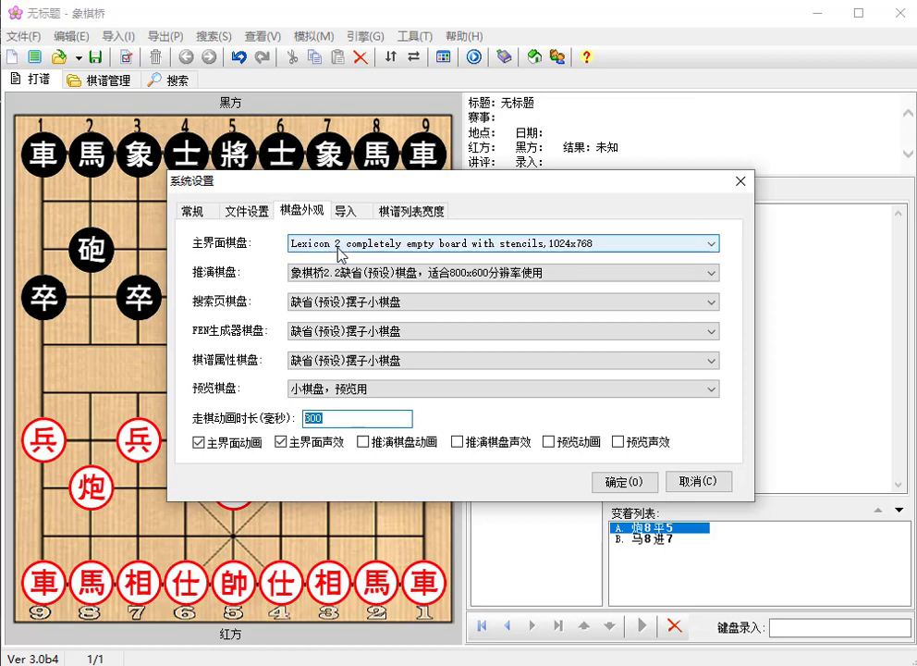
pyautogui.click(342, 246)
pyautogui.click(341, 270)
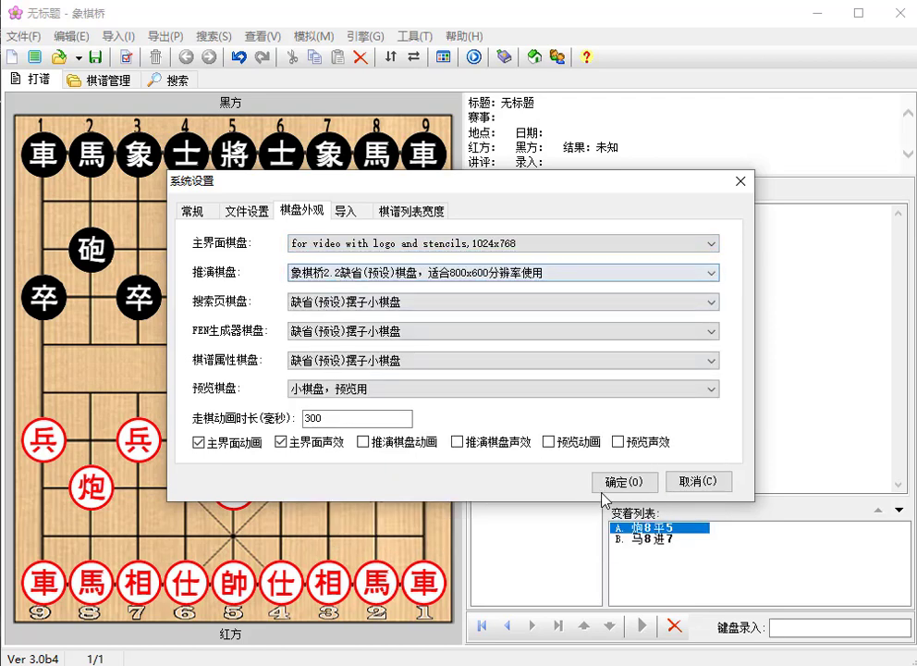
pyautogui.click(587, 479)
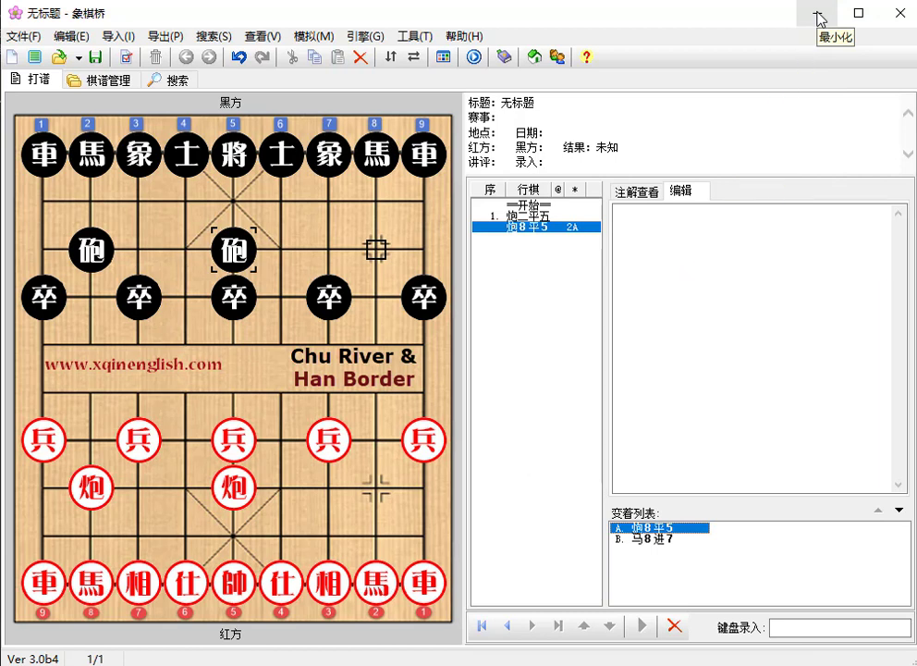
# Minimize the board program, switch to the file manager and open the Skins folder inside D:\`CCBridge3.
pyautogui.click(817, 14)
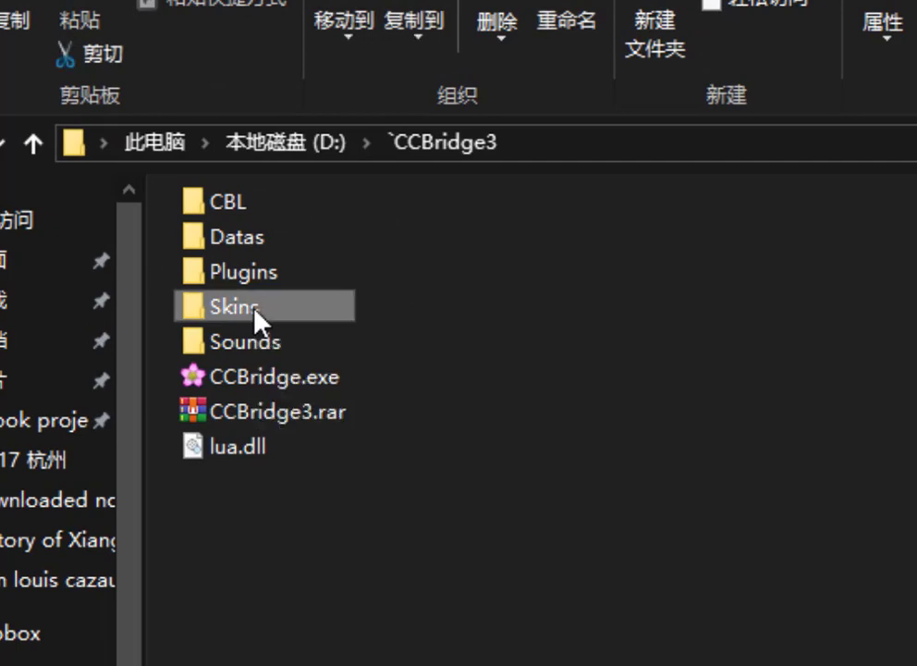
pyautogui.doubleClick(256, 316)
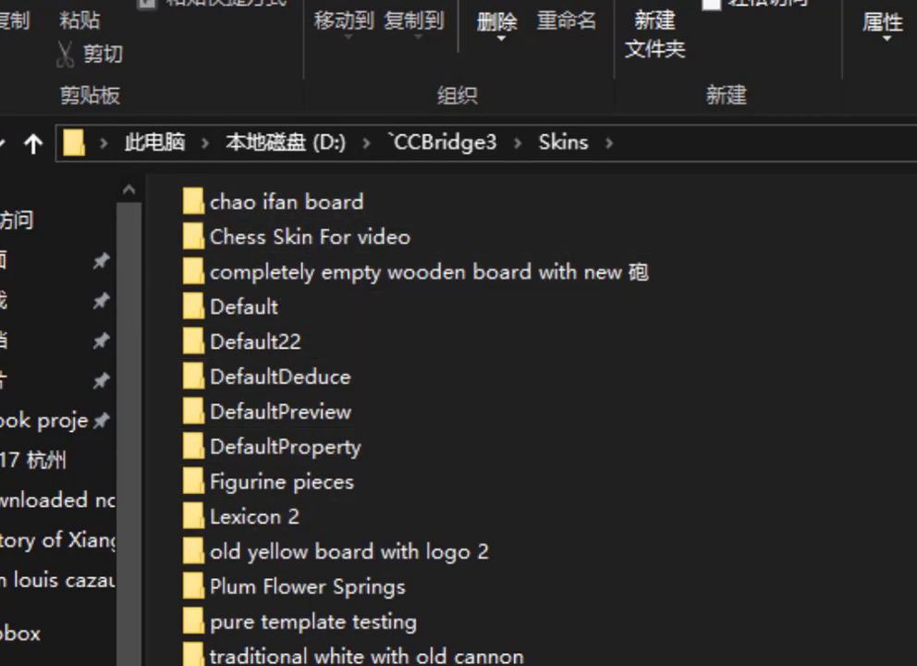
# Duplicate the Default skin folder inside the Skins folder by copying and pasting it there.
pyautogui.moveTo(390, 419)
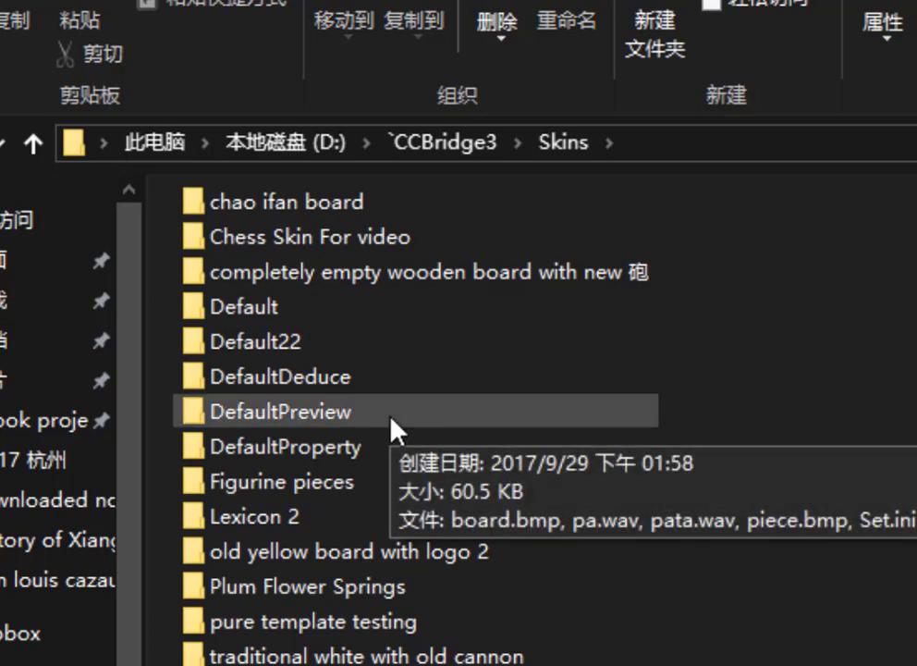
pyautogui.moveTo(317, 342)
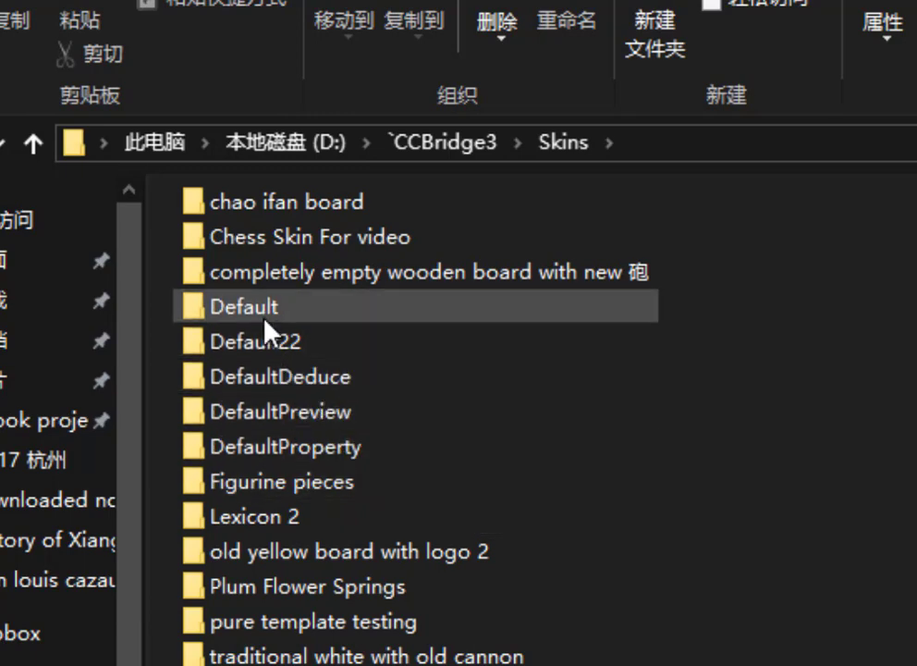
pyautogui.moveTo(265, 318)
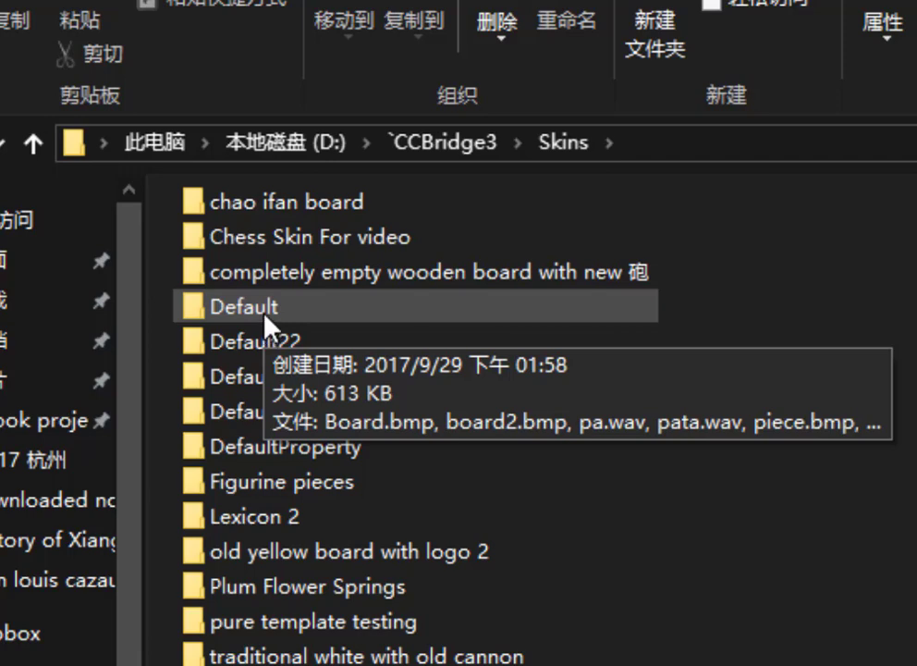
pyautogui.click(264, 318)
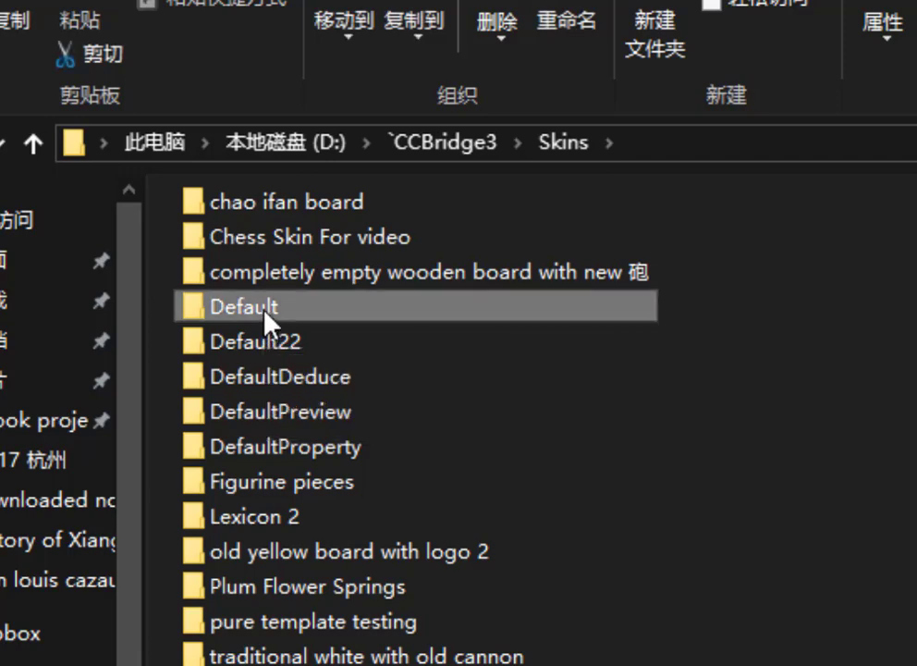
pyautogui.rightClick(265, 314)
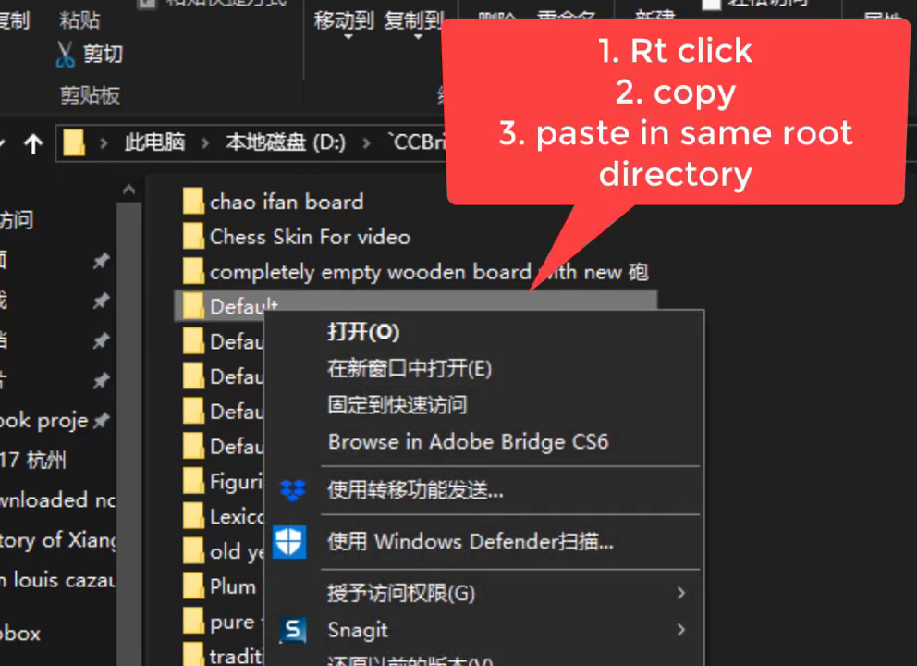
pyautogui.click(360, 664)
pyautogui.click(786, 555)
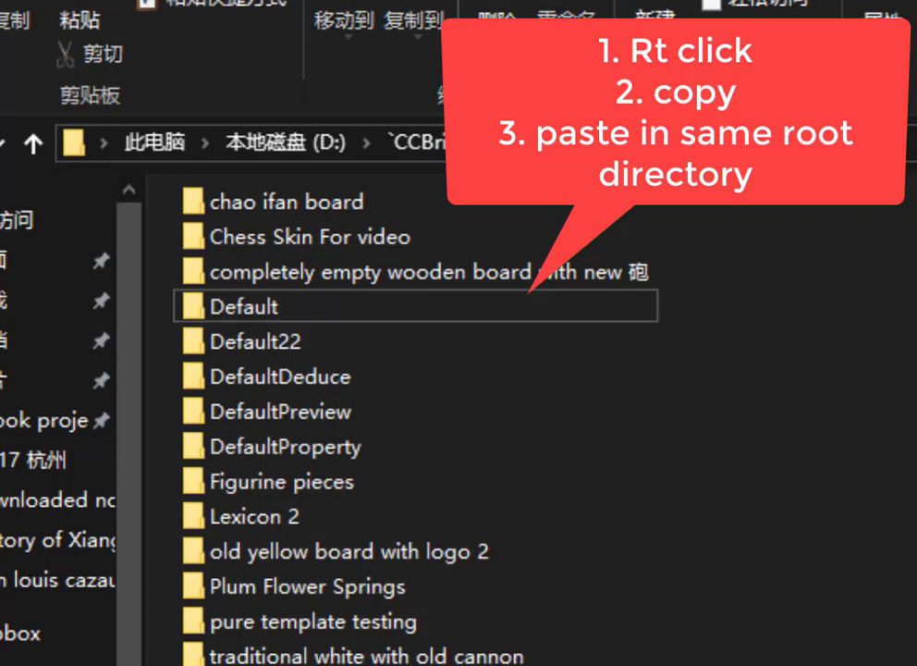
pyautogui.hotkey('ctrl', 'v')
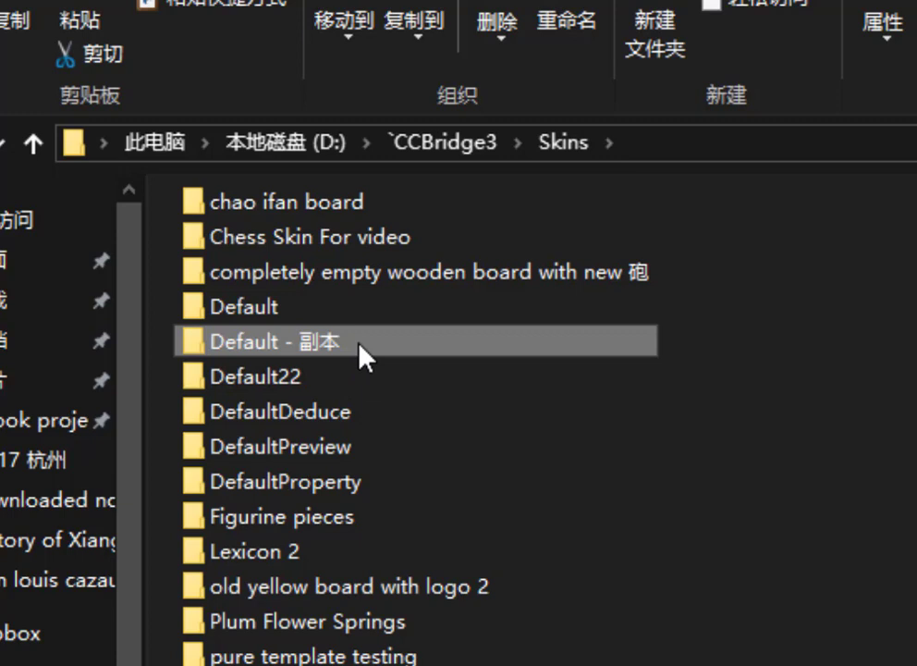
# Switch to Paint and open the Board.bmp board image.
pyautogui.moveTo(359, 345)
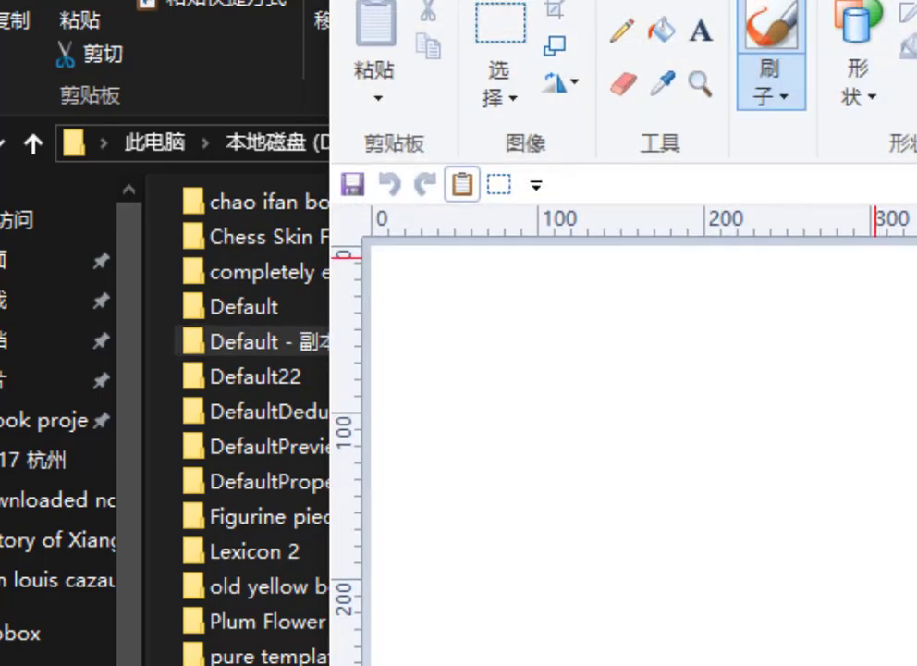
pyautogui.moveTo(841, 0)
pyautogui.mouseDown()
pyautogui.moveTo(700, 1)
pyautogui.moveTo(707, 16)
pyautogui.moveTo(684, 16)
pyautogui.mouseUp()
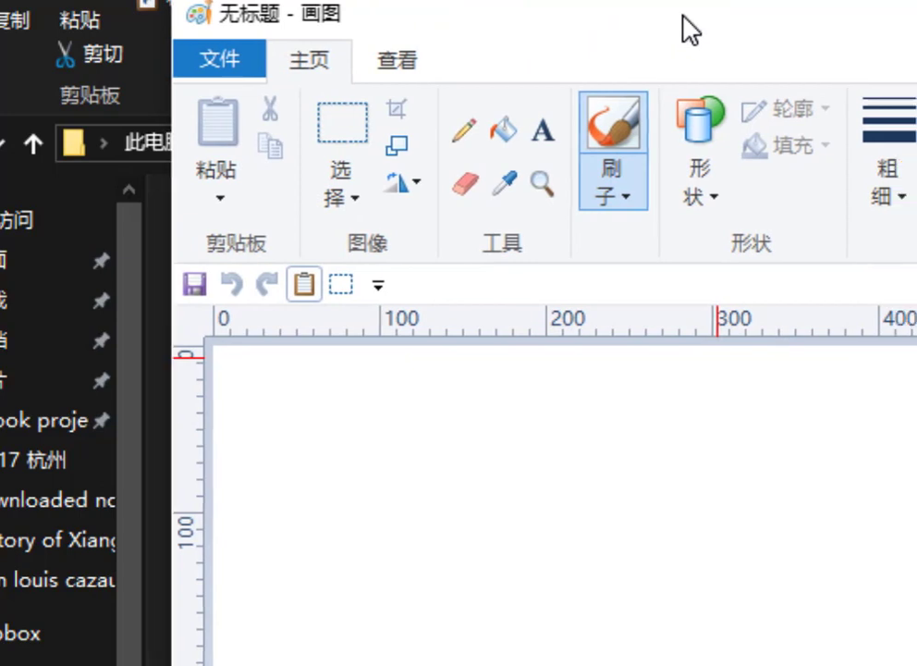
pyautogui.click(238, 66)
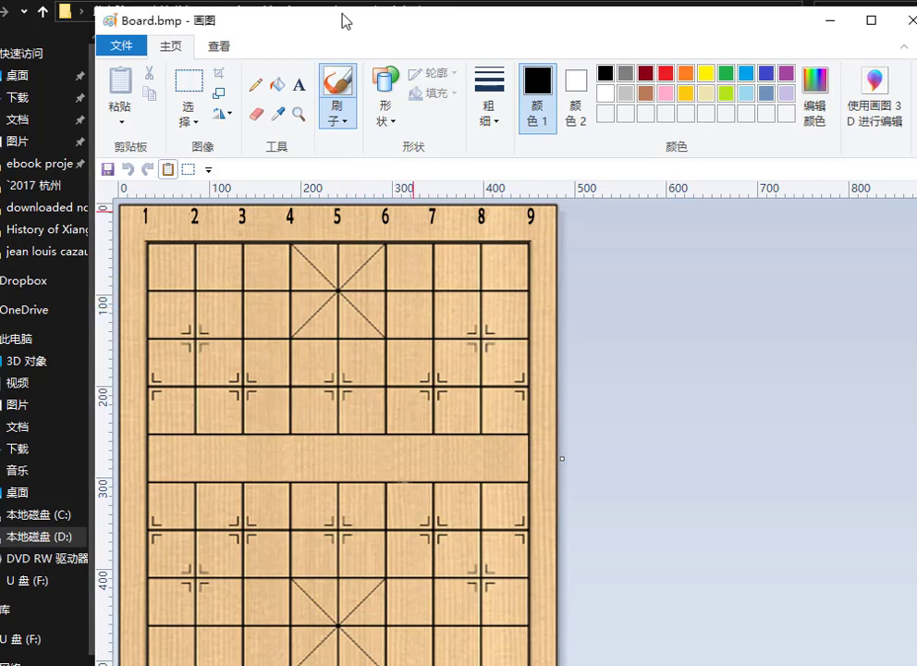
# Brush the word Test freehand in black across the river in the middle of the board image.
pyautogui.moveTo(344, 20); pyautogui.dragTo(335, 0)
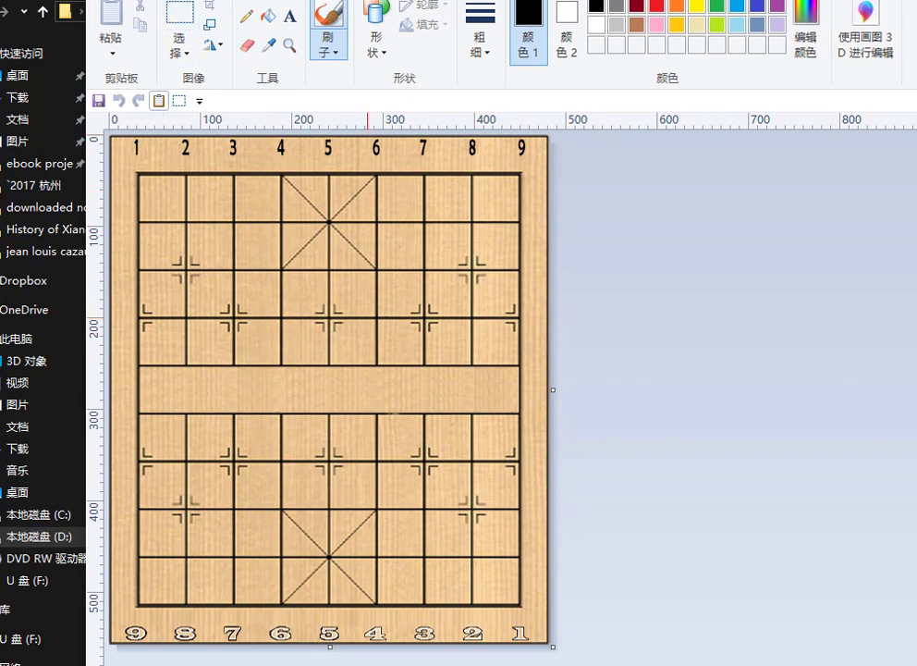
pyautogui.moveTo(174, 395); pyautogui.dragTo(270, 372)
pyautogui.moveTo(215, 381)
pyautogui.mouseDown()
pyautogui.moveTo(221, 434)
pyautogui.moveTo(242, 388)
pyautogui.moveTo(312, 426)
pyautogui.mouseUp()
pyautogui.moveTo(318, 384)
pyautogui.mouseDown()
pyautogui.moveTo(312, 404)
pyautogui.moveTo(283, 423)
pyautogui.mouseUp()
pyautogui.moveTo(338, 378)
pyautogui.mouseDown()
pyautogui.moveTo(402, 371)
pyautogui.moveTo(356, 407)
pyautogui.moveTo(385, 409)
pyautogui.mouseUp()
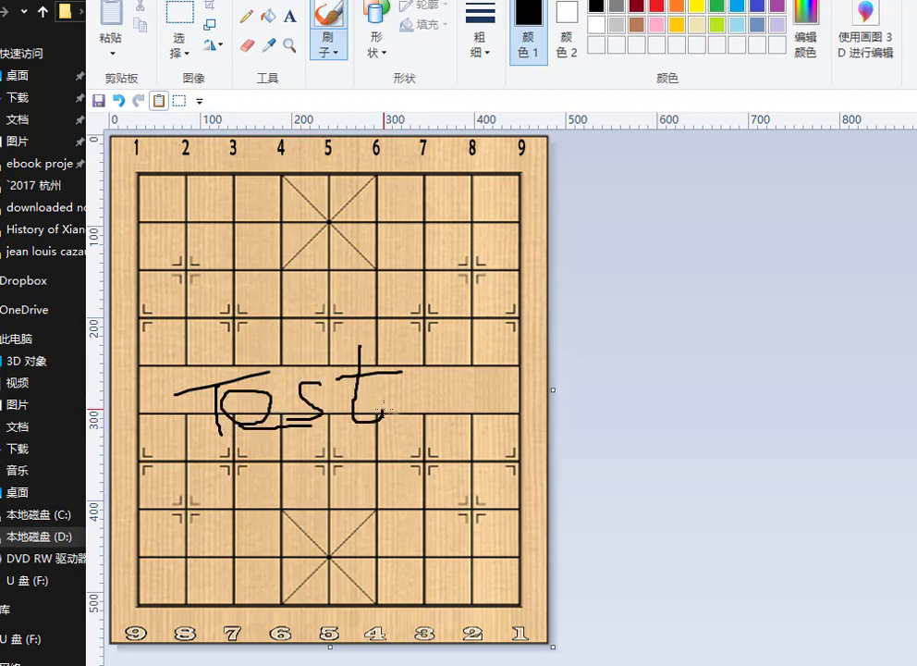
# Save the edited image as a 24-bit Board.bmp in Skins\Default - 副本, replacing the existing file.
pyautogui.click(115, 3)
pyautogui.click(159, 135)
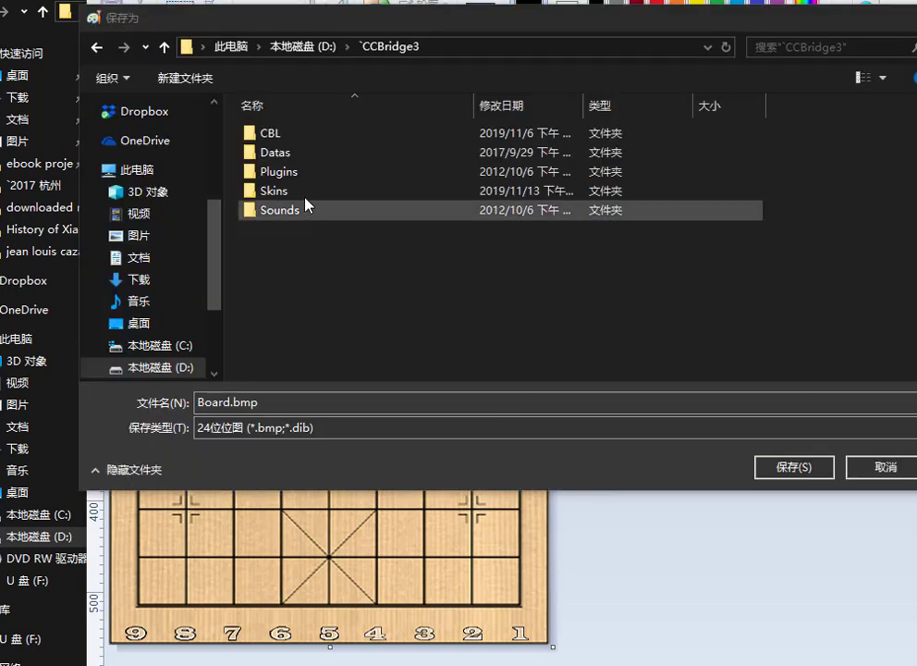
pyautogui.doubleClick(280, 190)
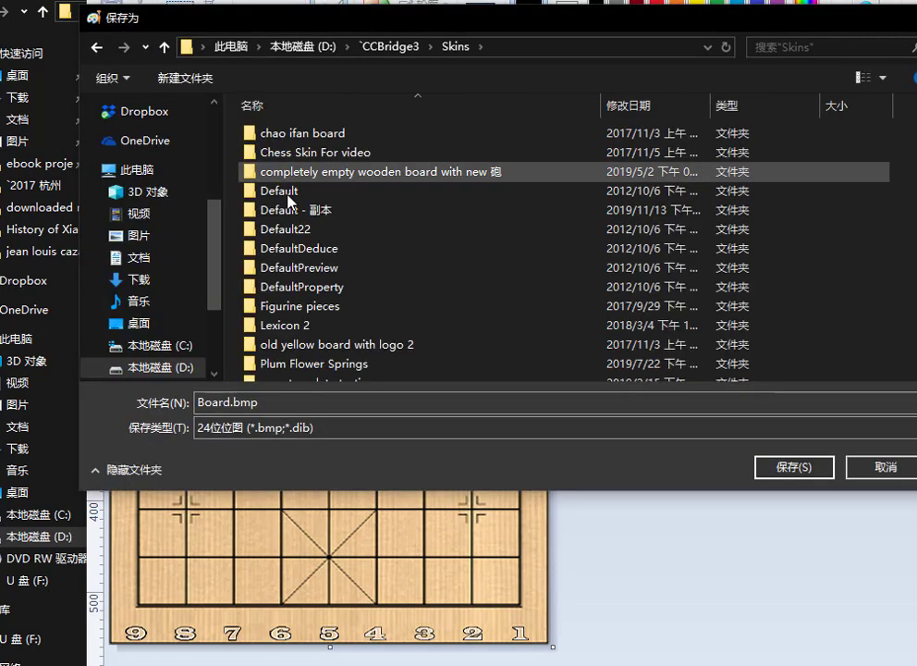
pyautogui.click(294, 209)
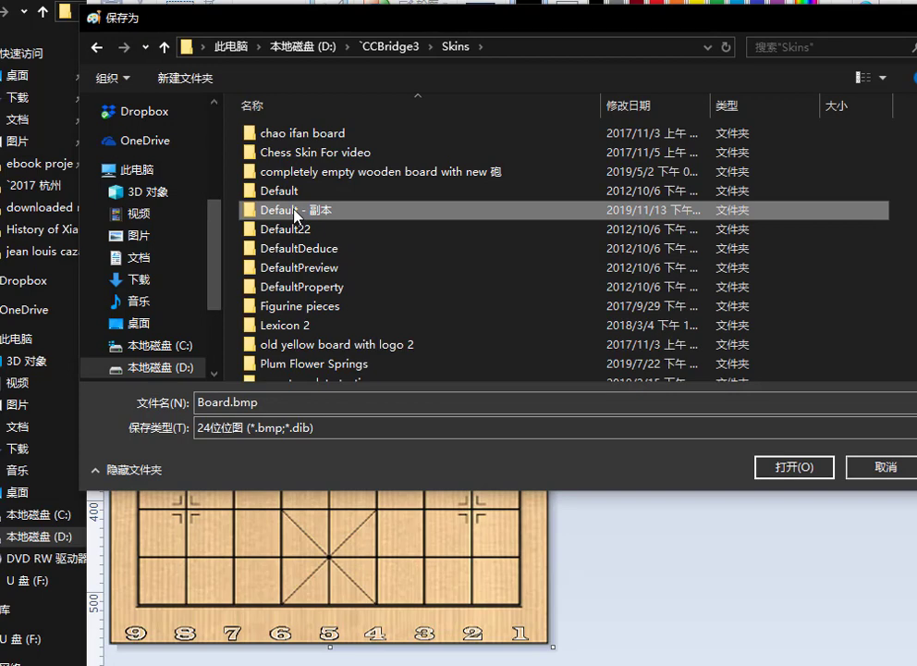
pyautogui.doubleClick(294, 211)
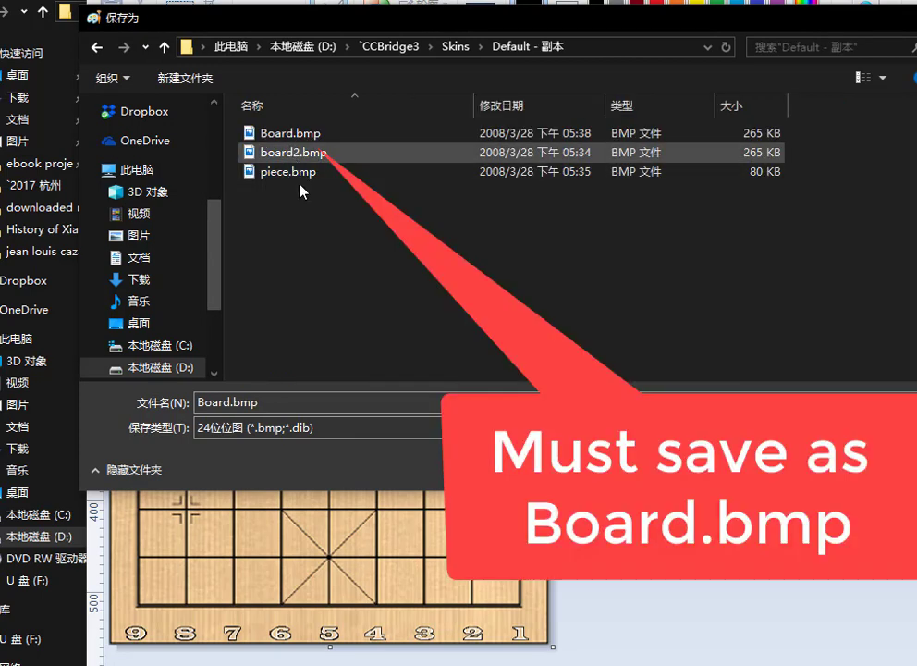
pyautogui.click(294, 134)
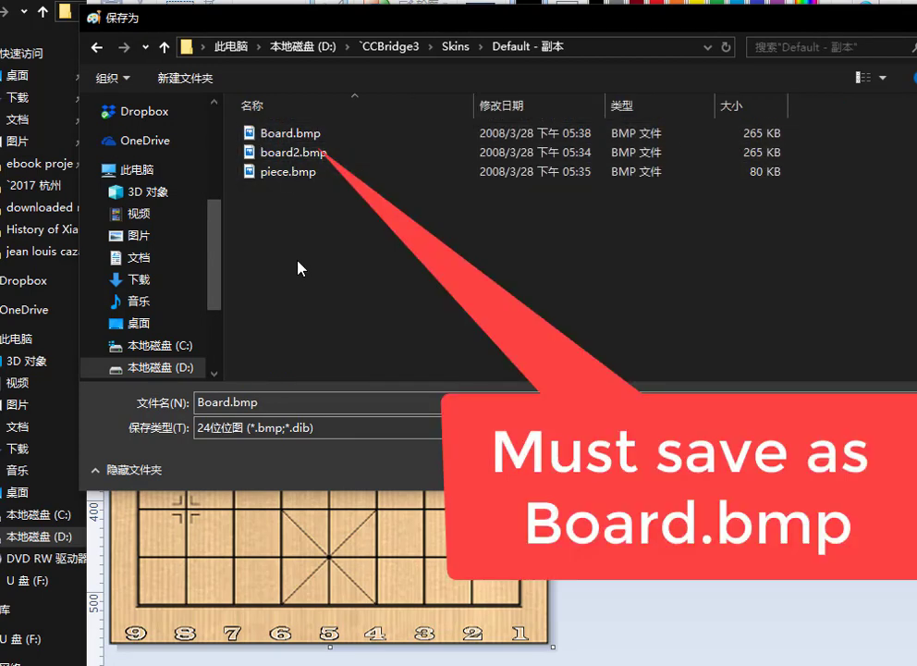
pyautogui.click(288, 138)
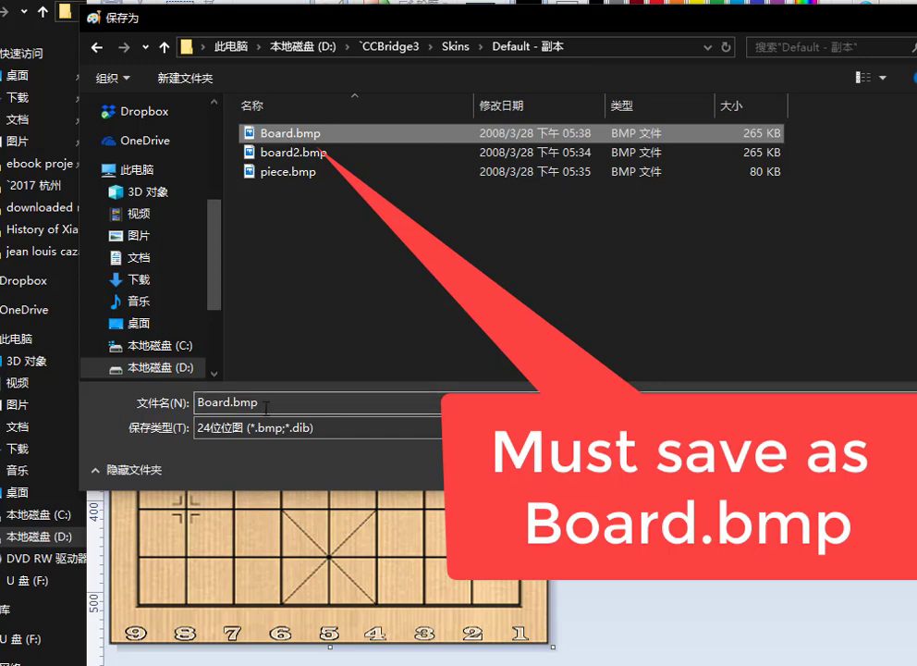
pyautogui.click(793, 466)
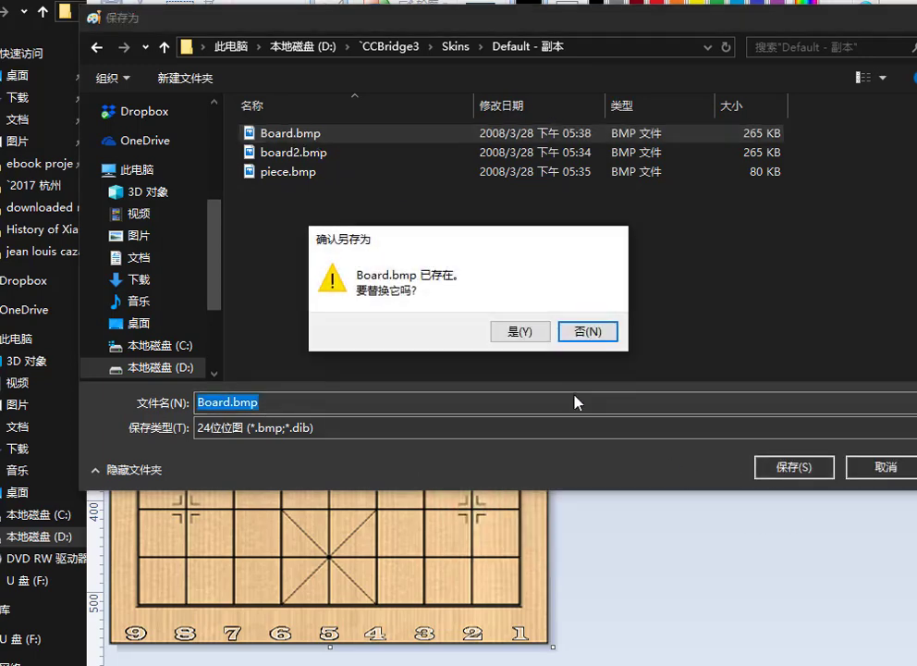
pyautogui.click(515, 339)
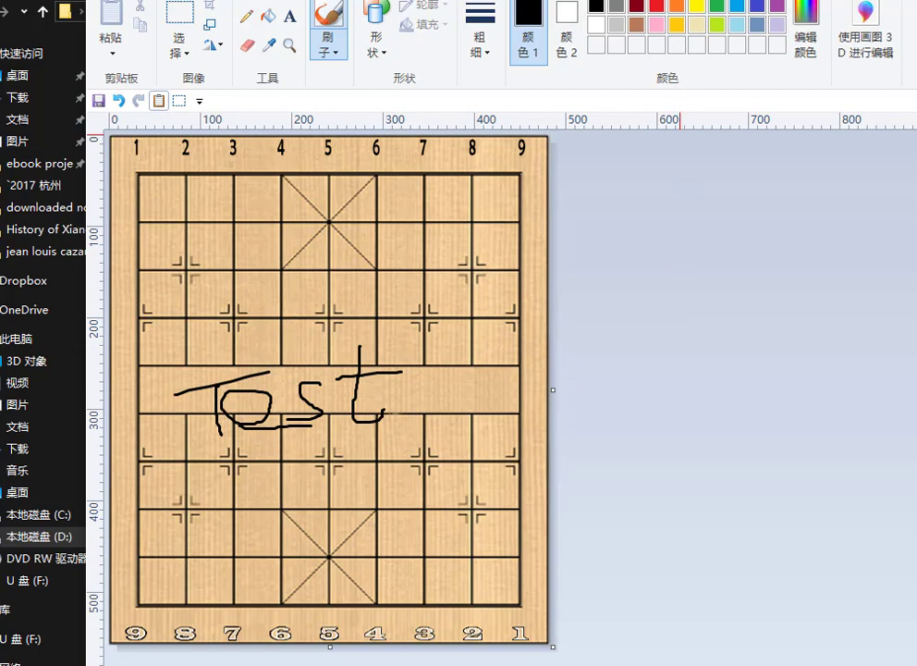
# Switch to the file manager, open D:\`CCBridge3\Skins\Default - 副本 and preview Board.bmp.
pyautogui.click(786, 663)
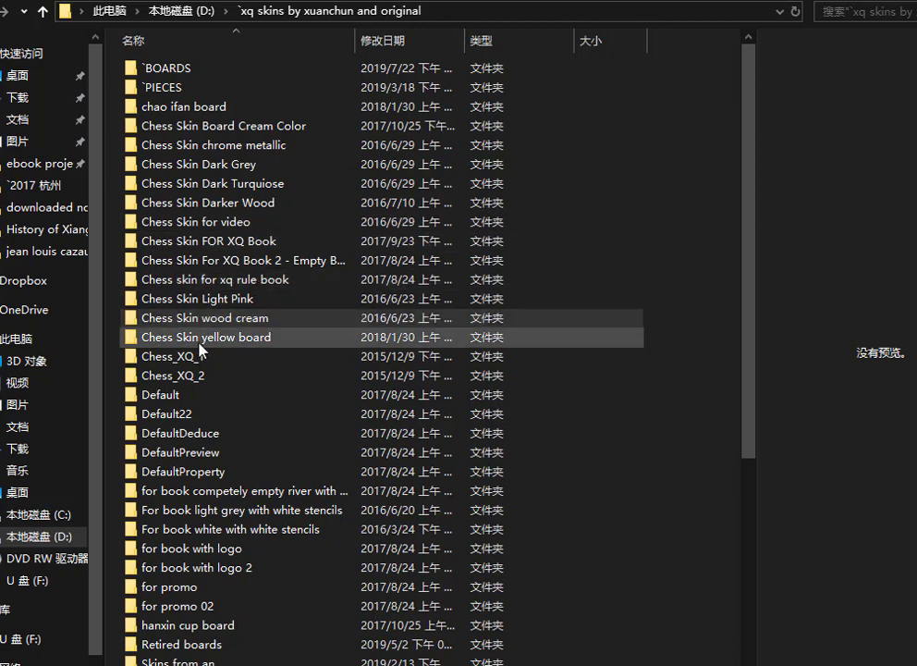
pyautogui.click(197, 13)
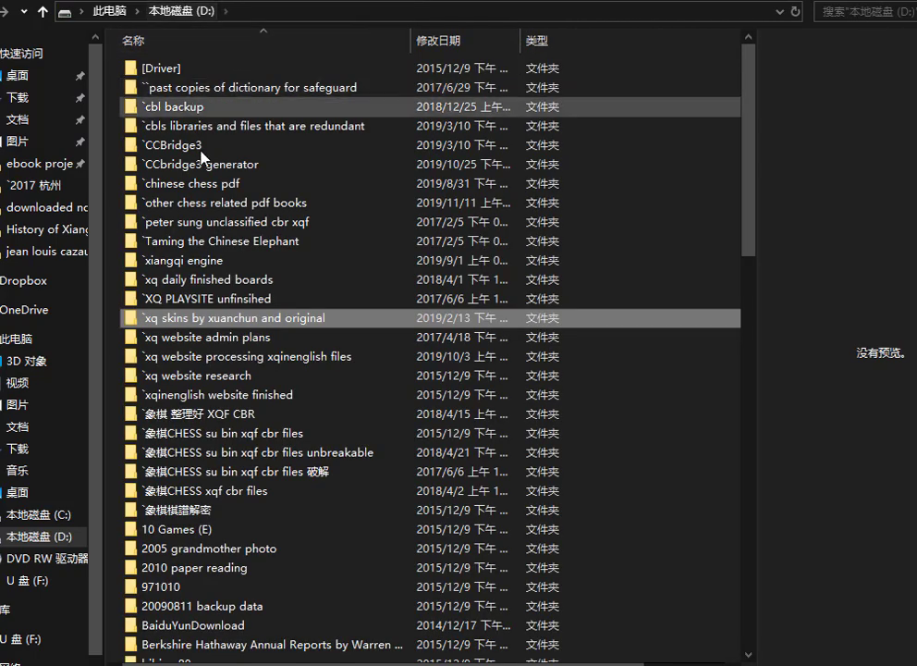
pyautogui.doubleClick(166, 145)
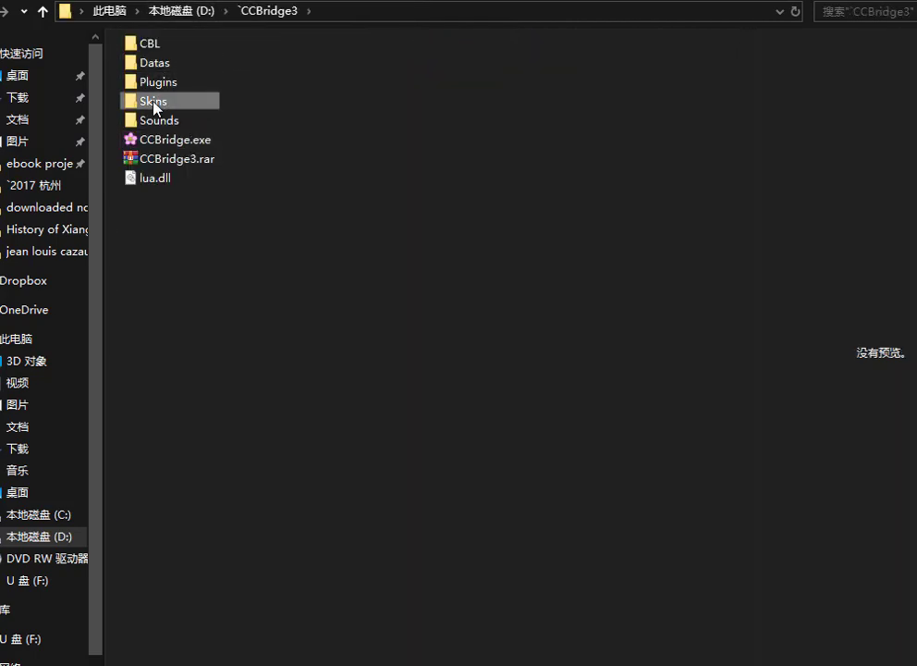
pyautogui.doubleClick(155, 102)
pyautogui.click(163, 141)
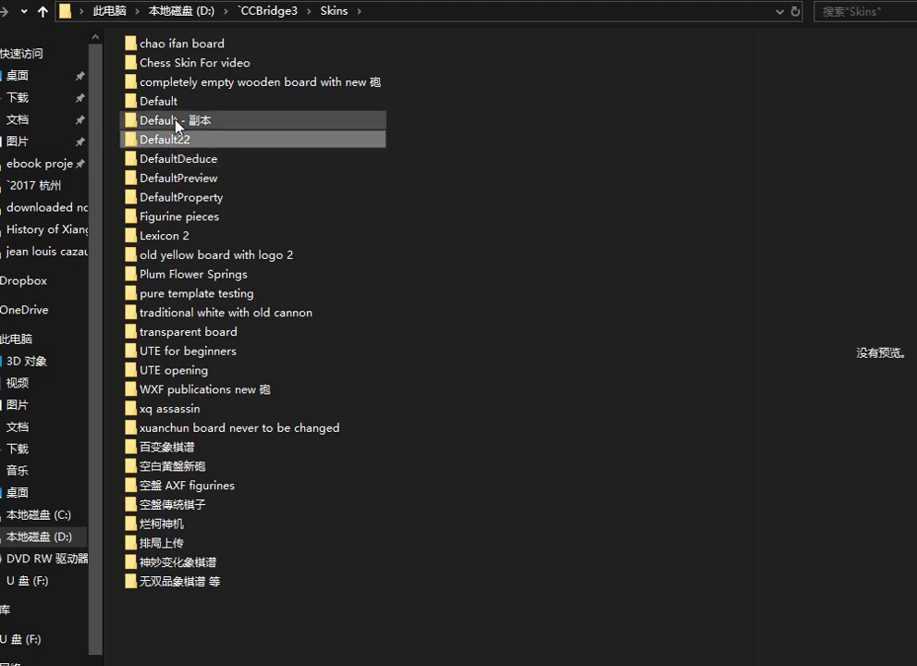
pyautogui.doubleClick(179, 127)
pyautogui.click(180, 71)
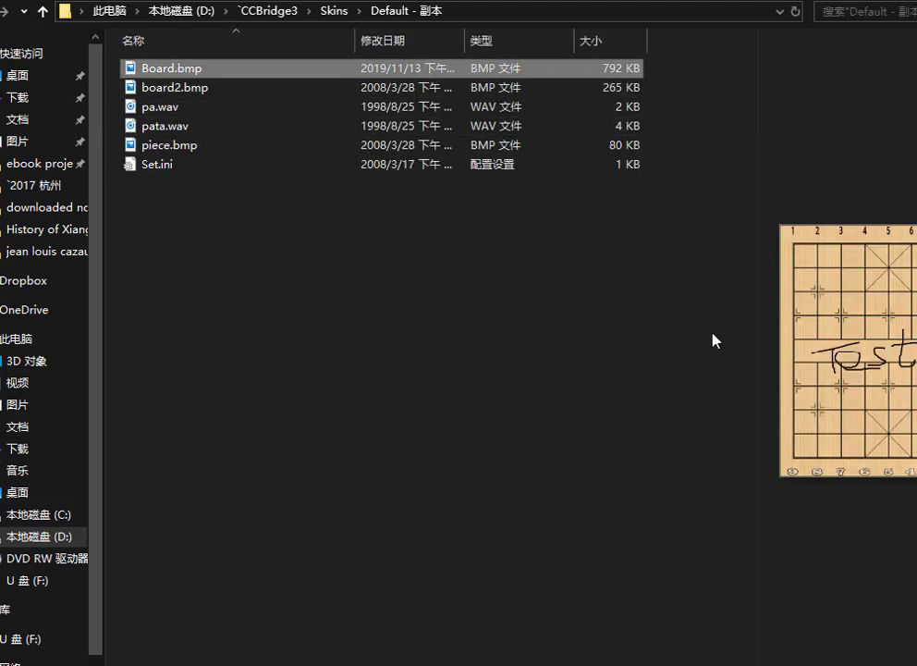
# Look through the skin folder's other files, selecting board2.bmp, pata.wav and piece.bmp in turn.
pyautogui.click(199, 88)
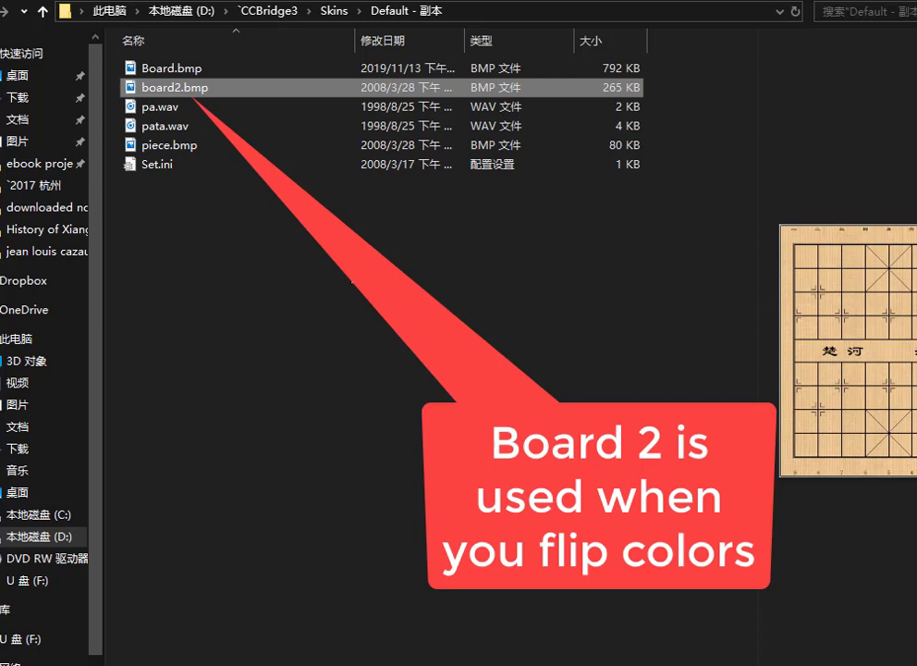
pyautogui.moveTo(152, 76)
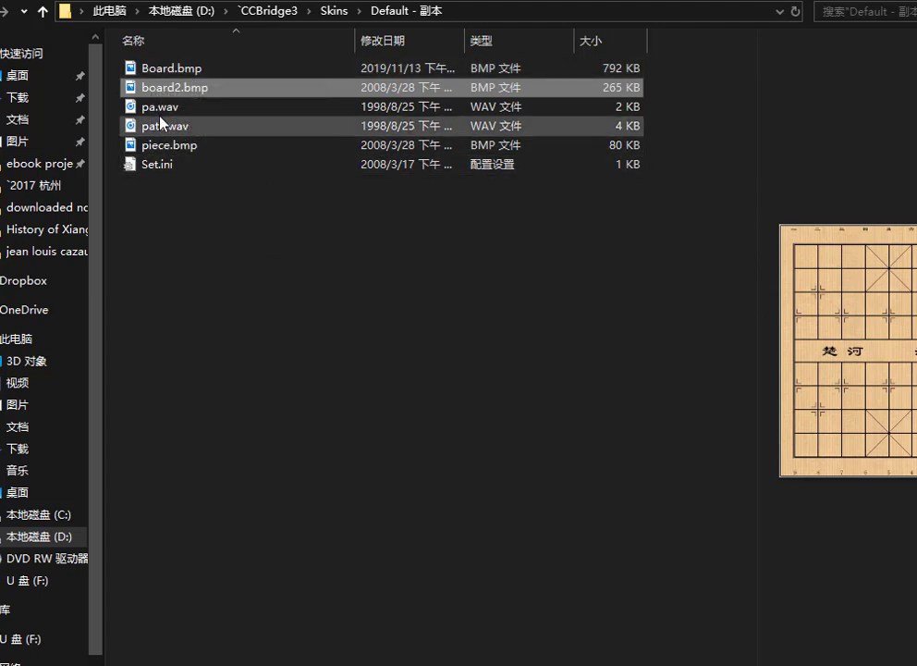
pyautogui.moveTo(161, 116)
pyautogui.click(167, 127)
pyautogui.click(175, 150)
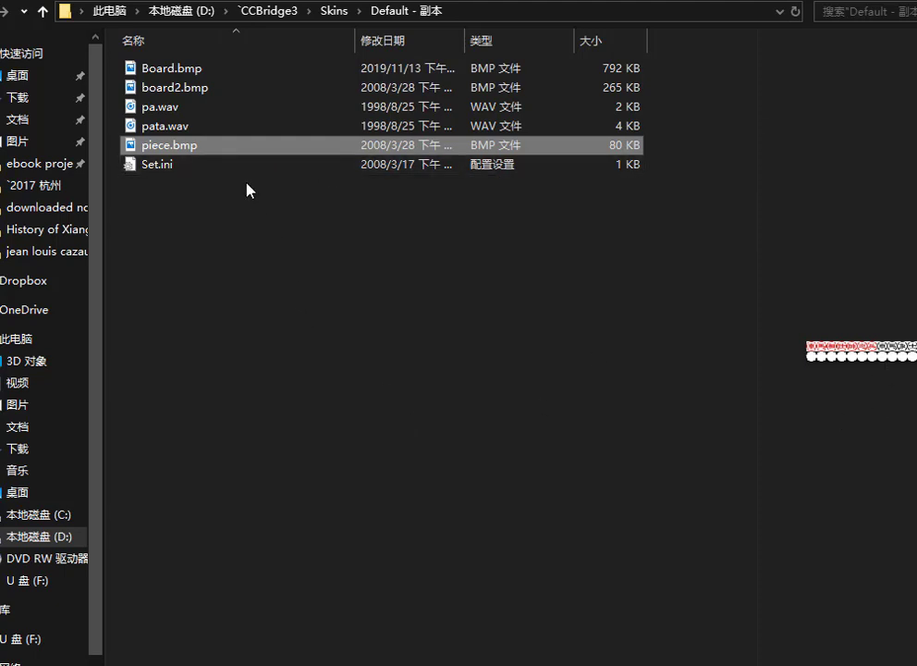
# Open Set.ini from the Default - 副本 folder and replace the skin's Name value with test.
pyautogui.click(170, 167)
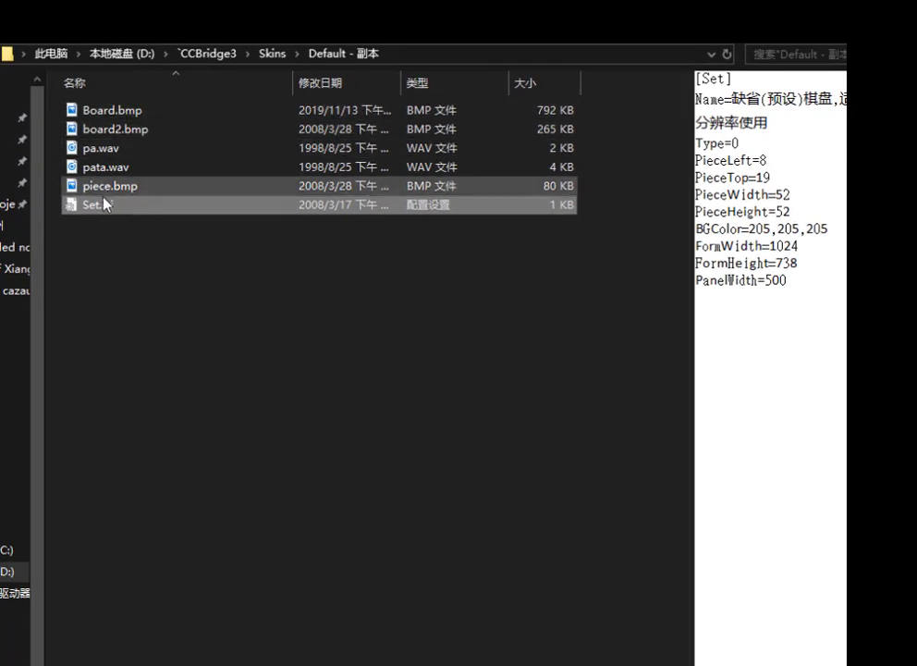
pyautogui.rightClick(104, 207)
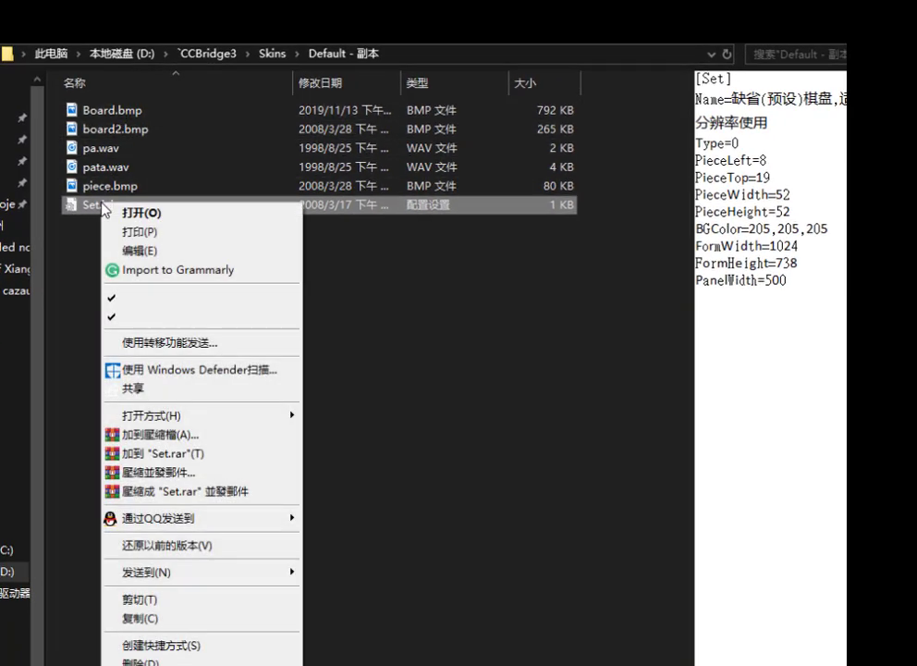
pyautogui.click(130, 211)
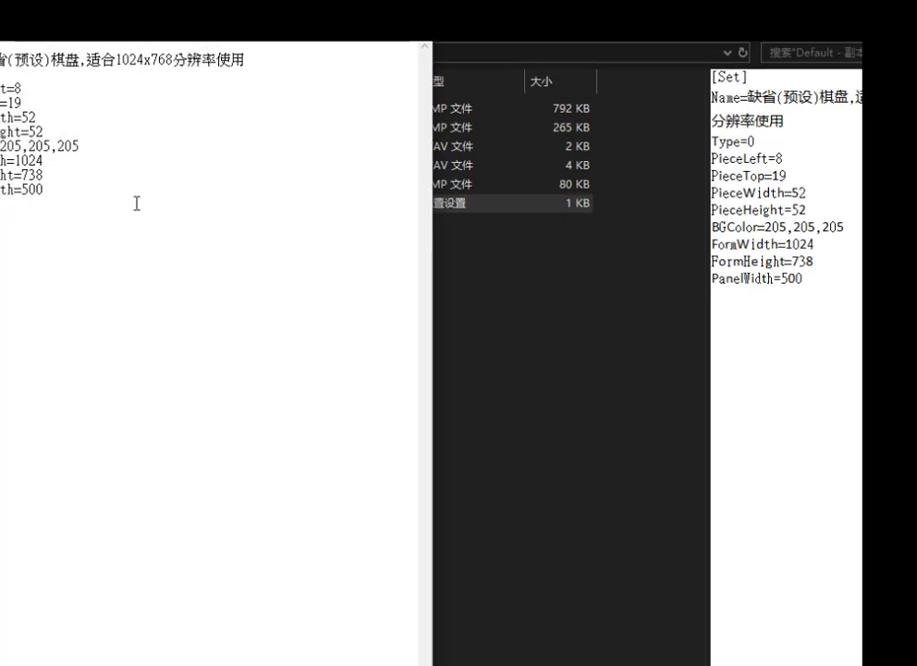
pyautogui.moveTo(176, 9); pyautogui.dragTo(267, 26)
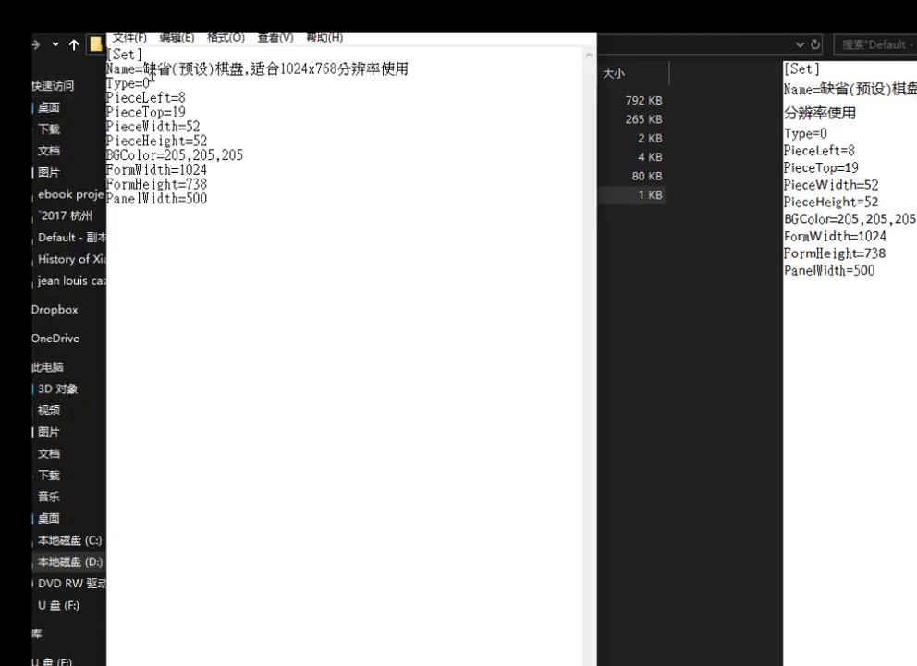
pyautogui.moveTo(142, 68); pyautogui.dragTo(397, 68)
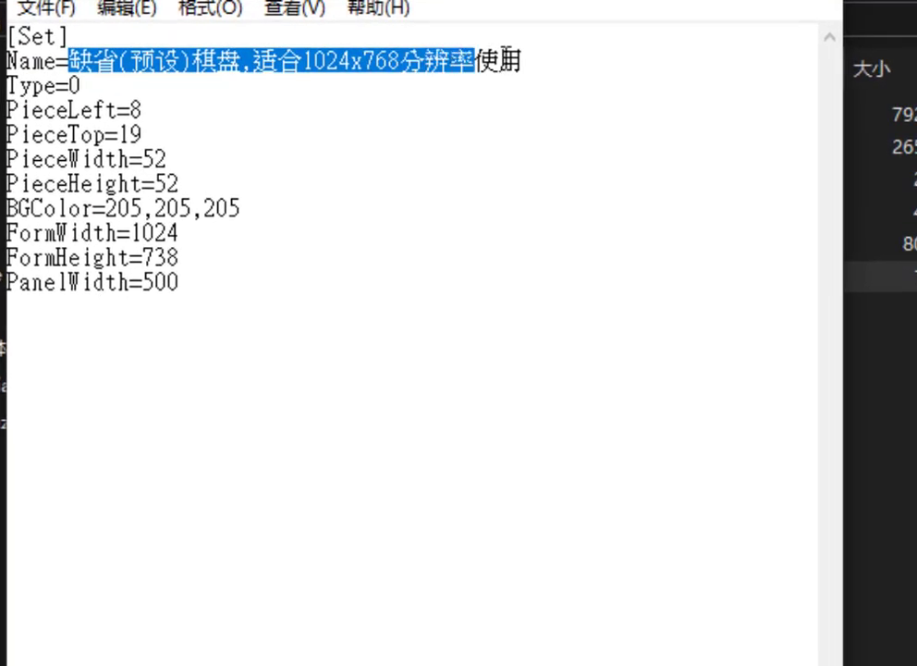
pyautogui.moveTo(474, 61); pyautogui.dragTo(535, 60)
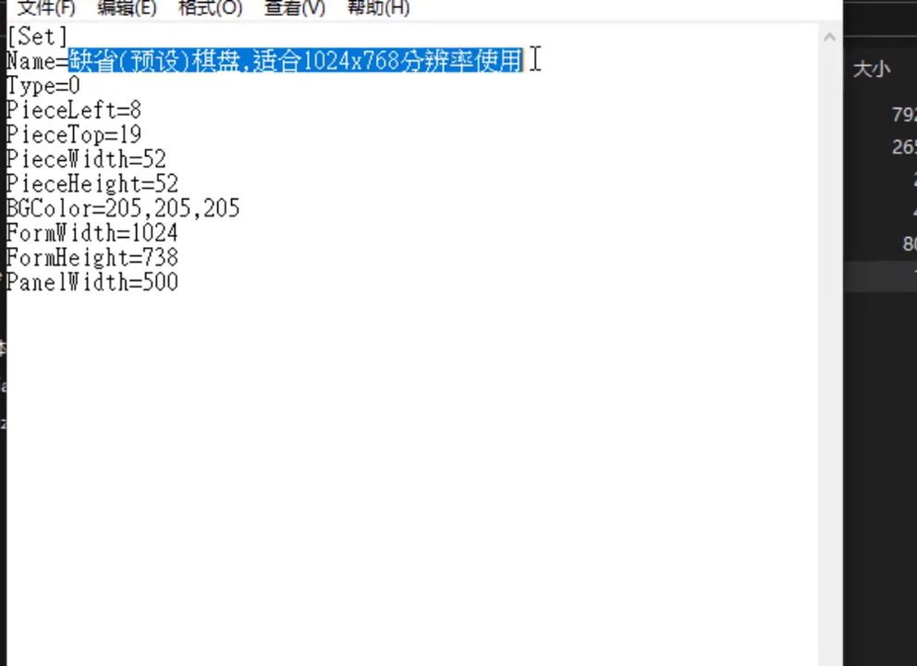
pyautogui.write('test')
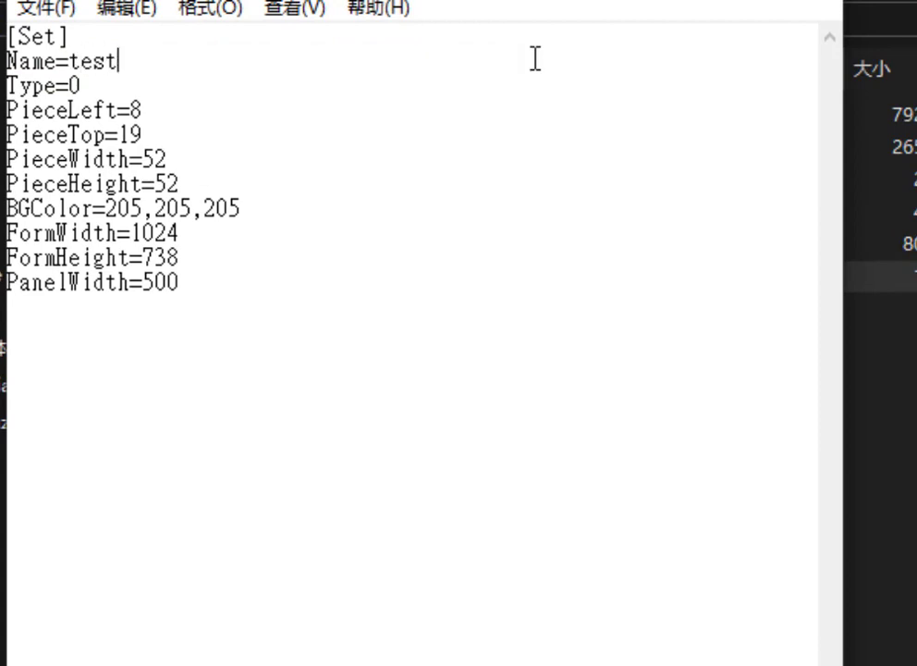
# Complete the skin's Name value in Set.ini as testing 123456789, save the file and close it.
pyautogui.write('ing 12')
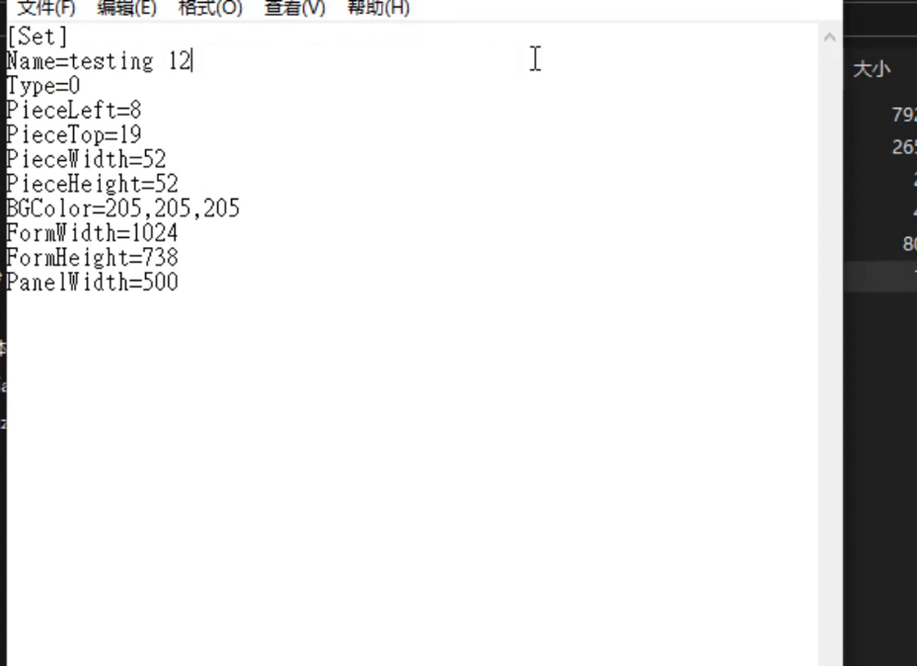
pyautogui.write('3456789')
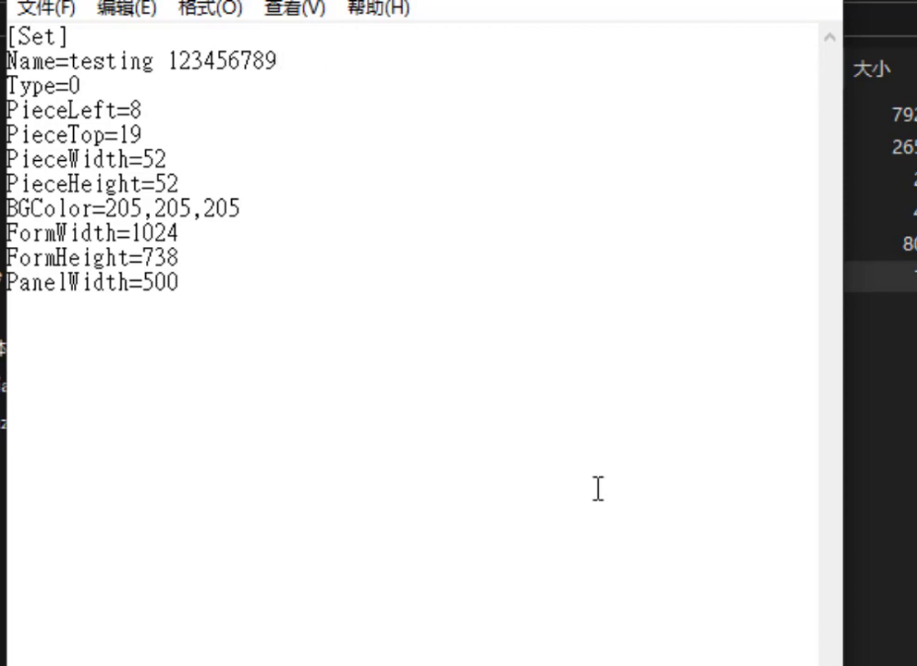
pyautogui.click(41, 11)
pyautogui.click(83, 144)
pyautogui.click(819, 0)
pyautogui.click(280, 460)
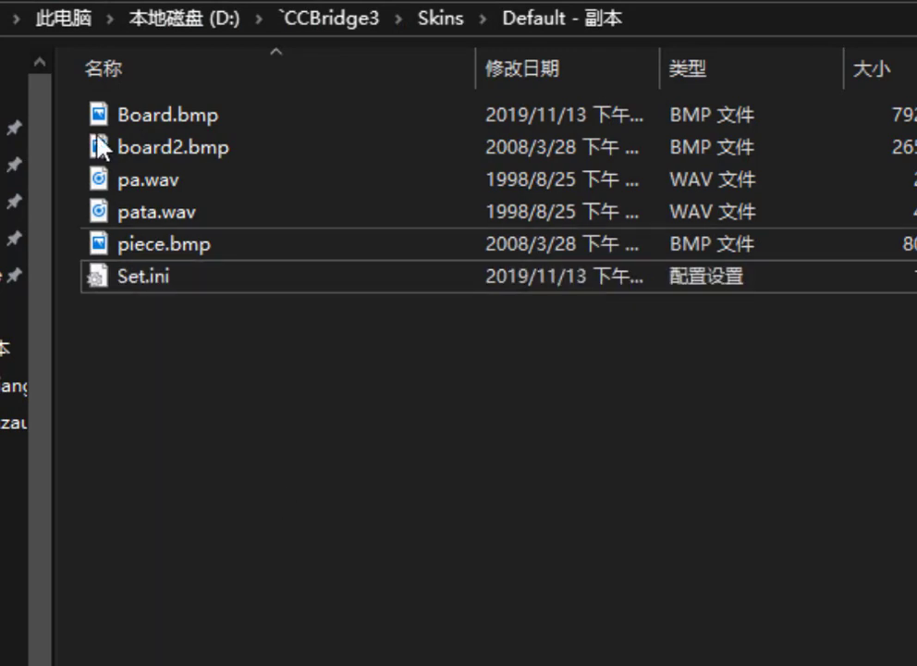
# Go up to the Skins folder and rename the Default - 副本 folder as testing 123456789.
pyautogui.hotkey('alt', 'Up')
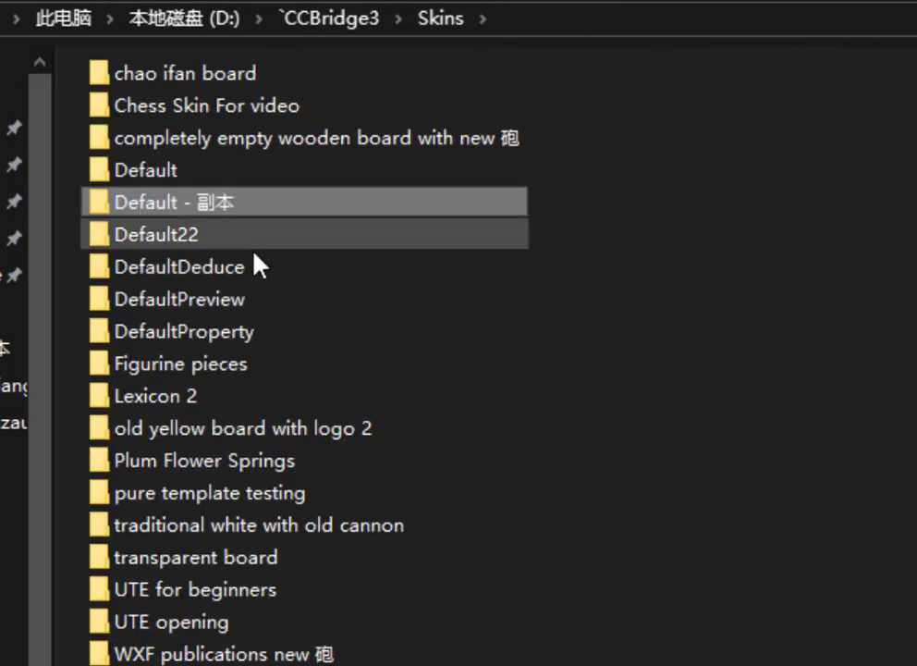
pyautogui.click(201, 203)
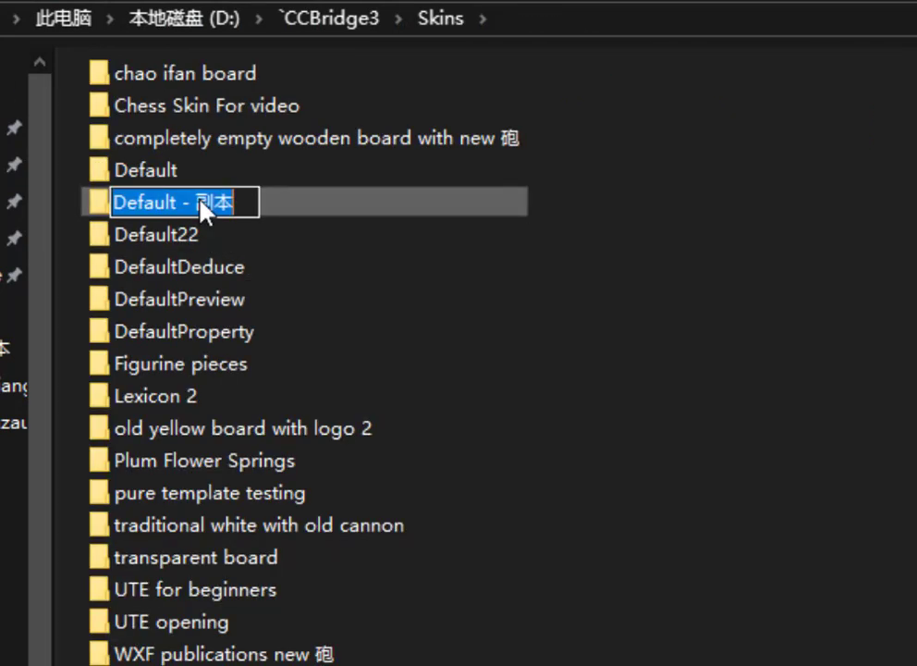
pyautogui.write('yr')
pyautogui.press('BackSpace')
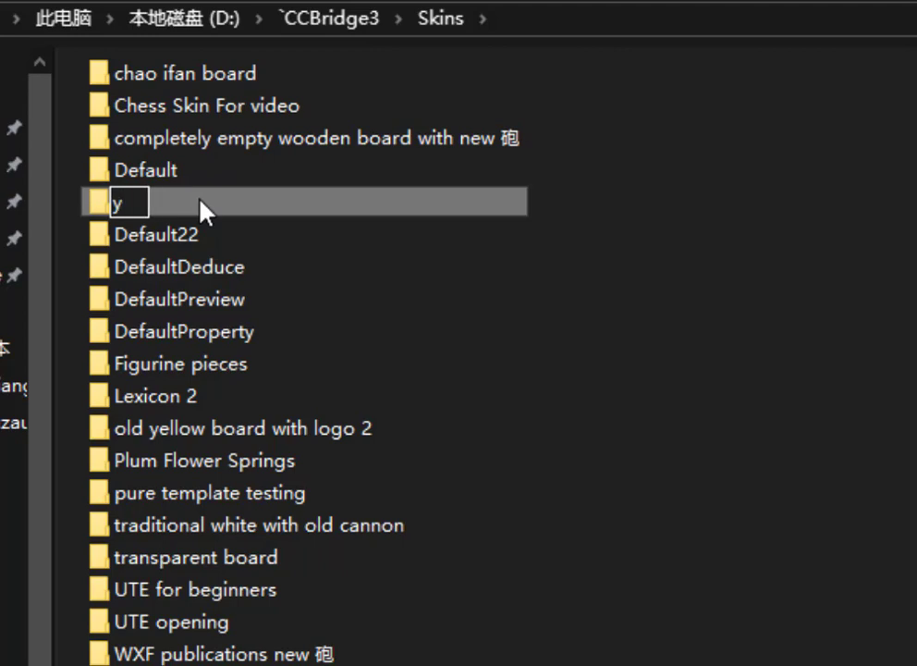
pyautogui.write('esting')
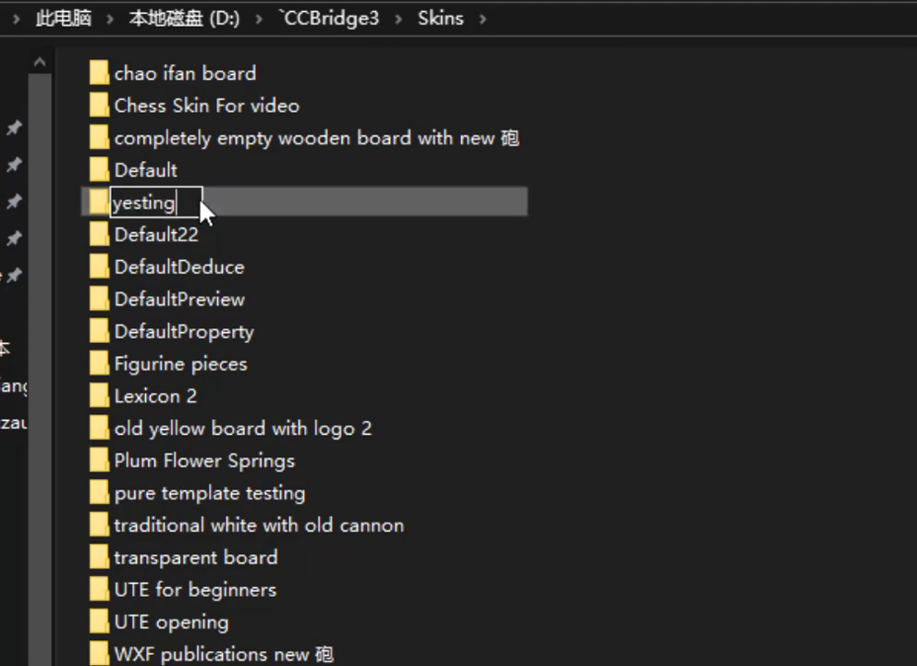
pyautogui.press('BackSpace')
pyautogui.press('BackSpace')
pyautogui.press('BackSpace')
pyautogui.press('BackSpace')
pyautogui.press('BackSpace')
pyautogui.press('BackSpace')
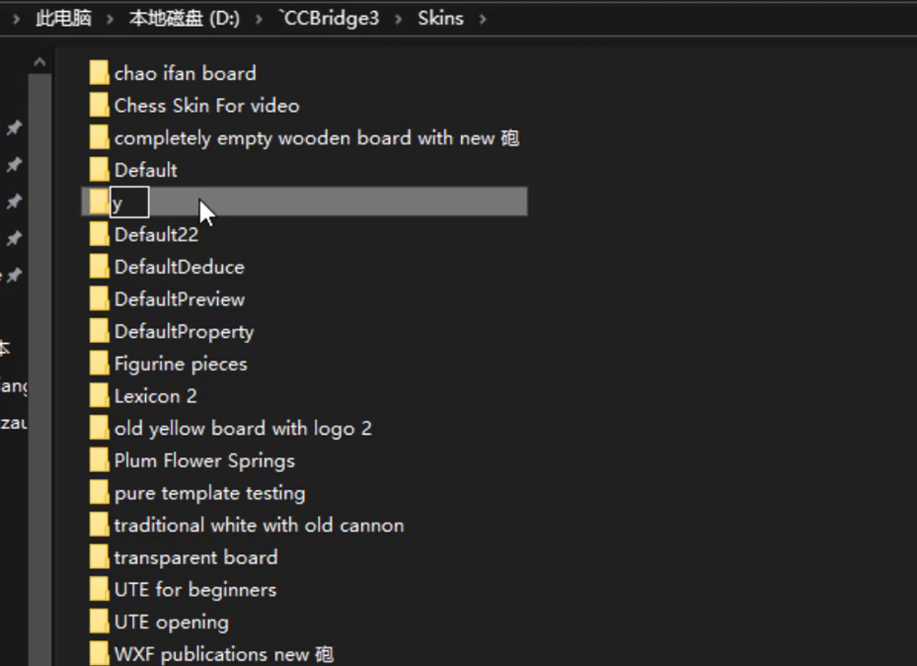
pyautogui.write('testi')
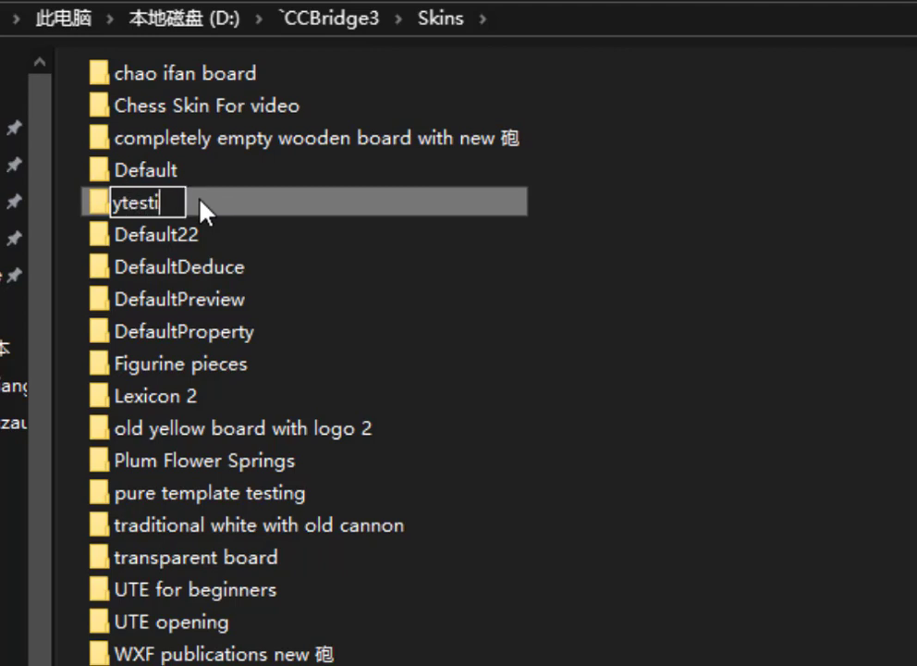
pyautogui.write('ng')
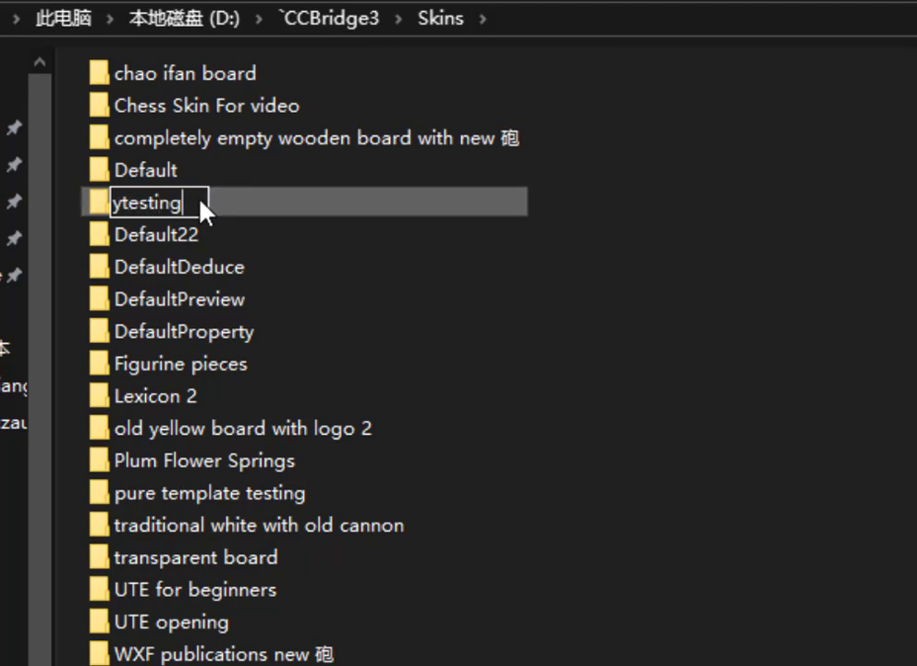
pyautogui.press('Home')
pyautogui.press('Delete')
pyautogui.press('End')
pyautogui.write('12345678')
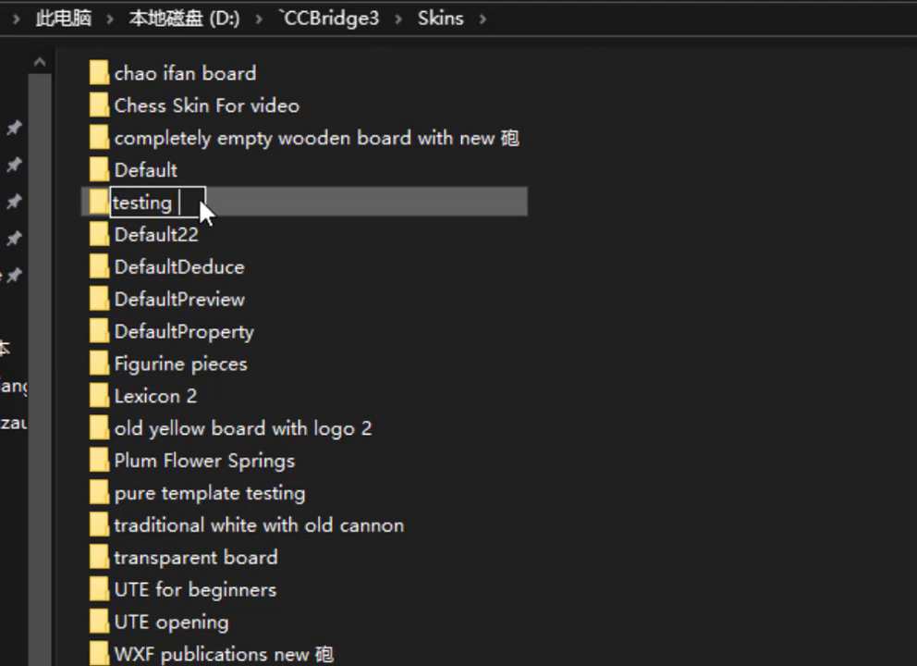
pyautogui.write('9')
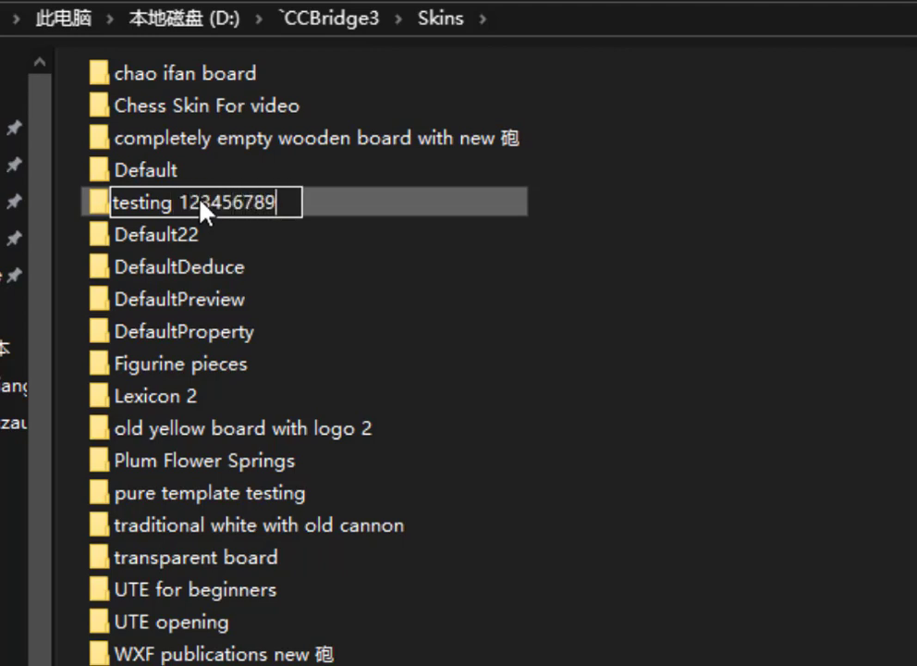
pyautogui.press('Return')
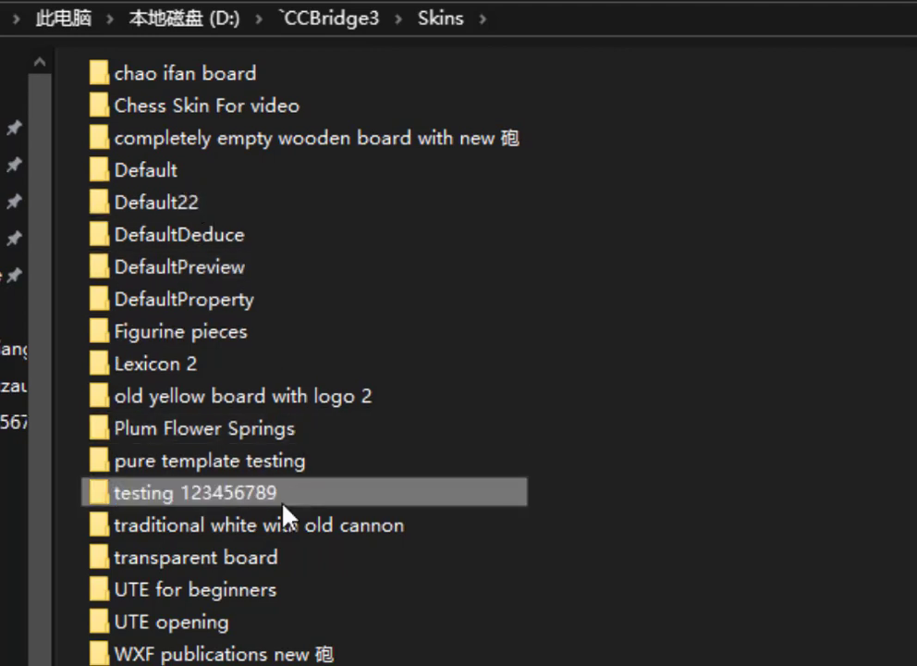
# Switch to 象棋桥 and set the main interface board (主界面棋盘) to the testing 123456789 skin in the system settings.
pyautogui.moveTo(203, 494)
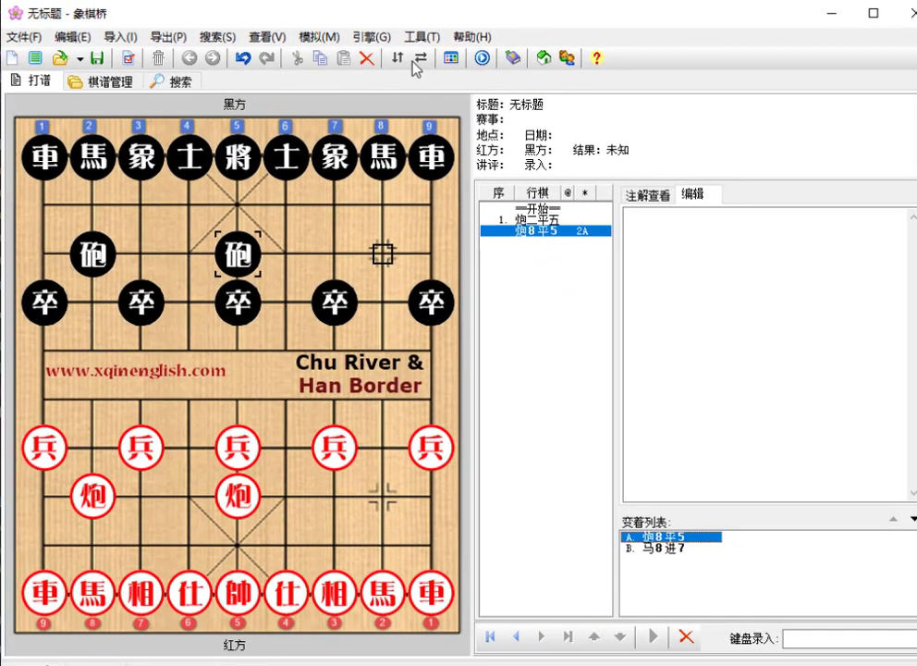
pyautogui.click(576, 61)
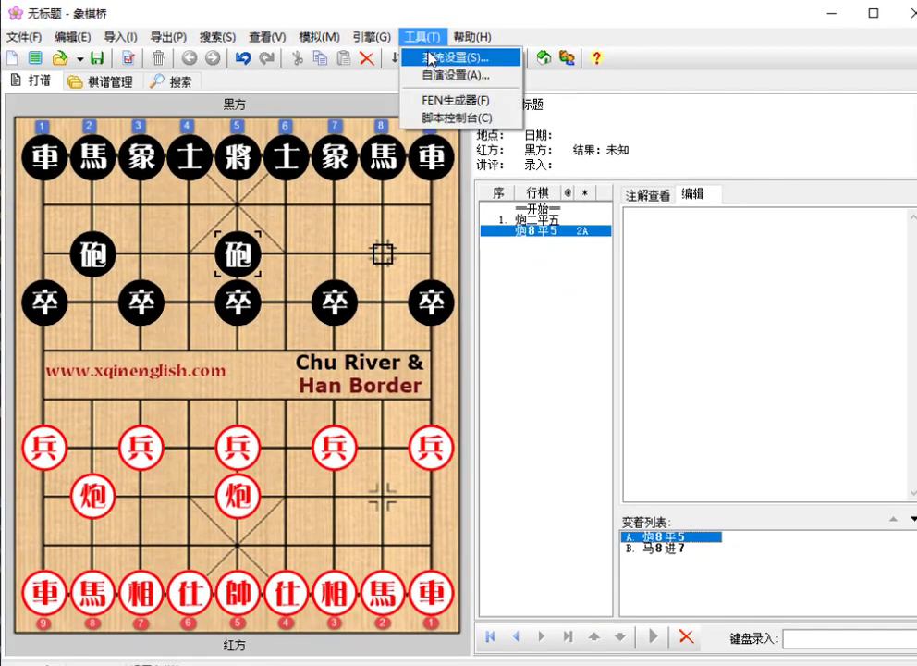
pyautogui.click(432, 55)
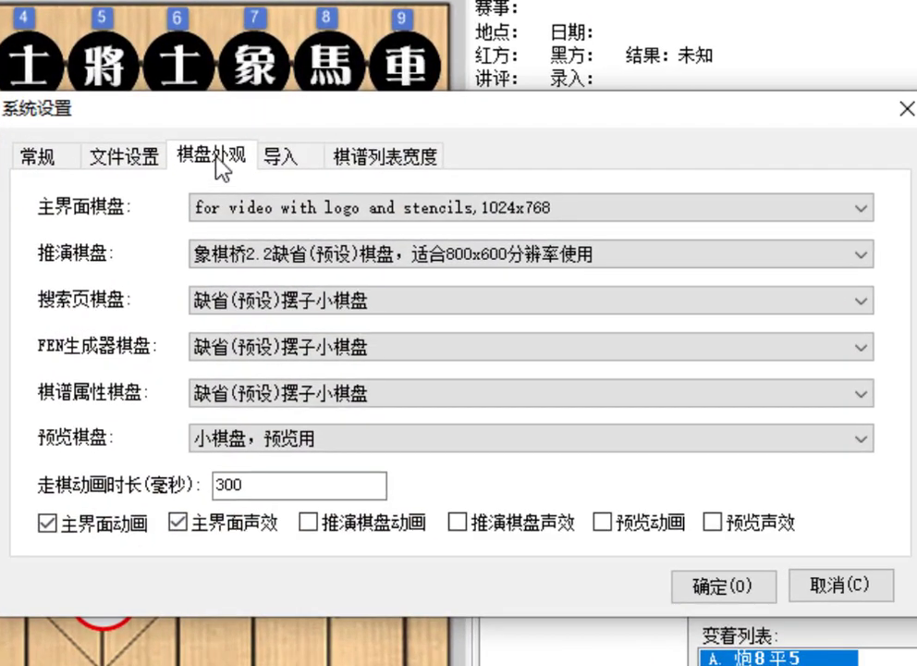
pyautogui.click(259, 217)
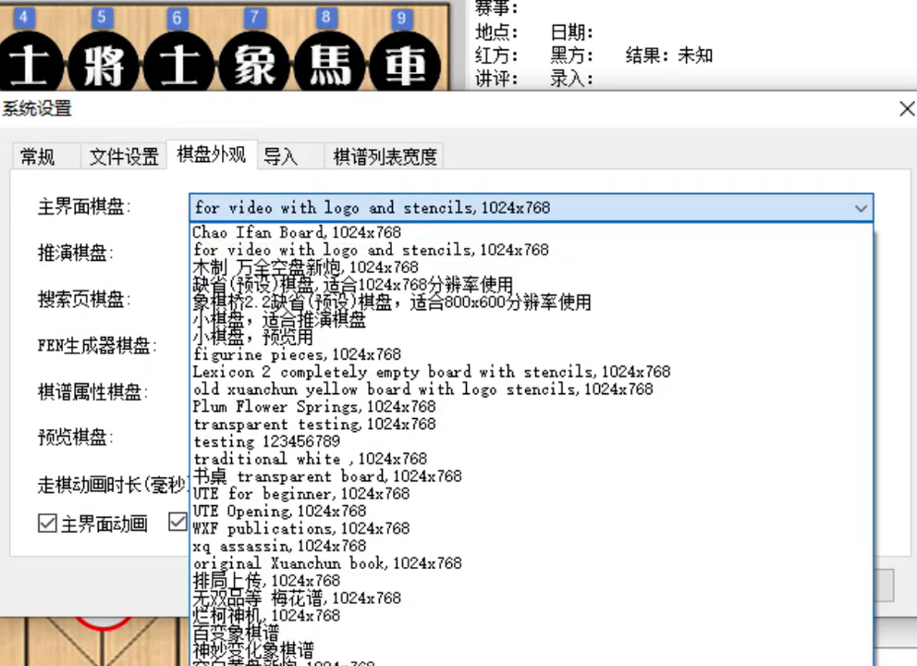
pyautogui.press('Escape')
pyautogui.click(288, 214)
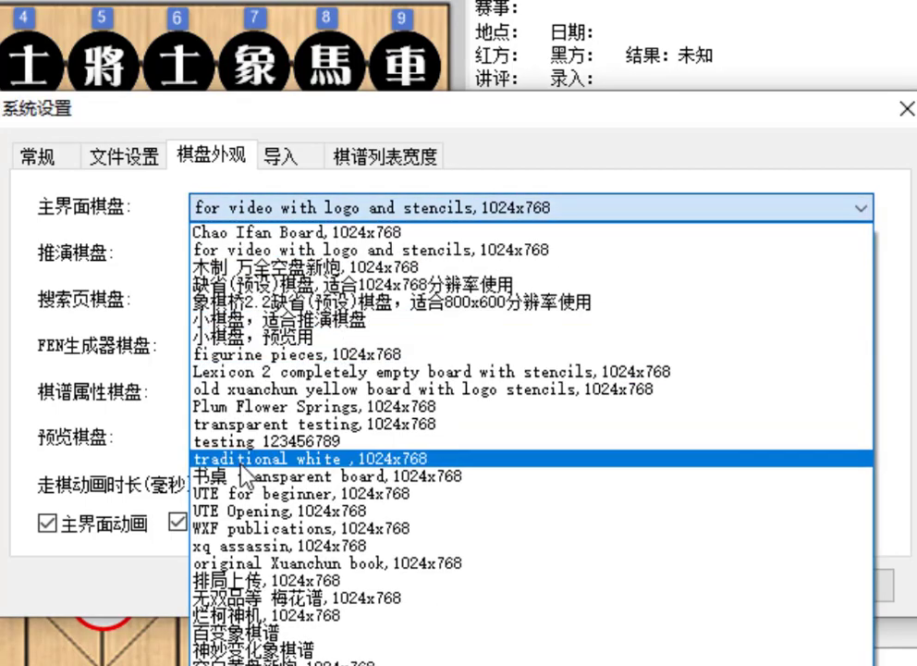
pyautogui.click(258, 444)
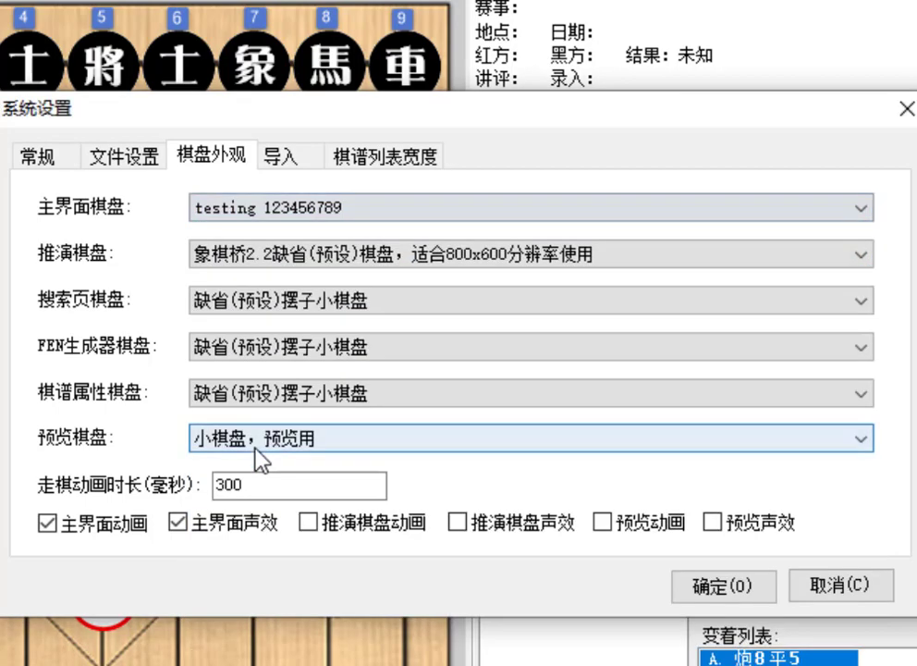
pyautogui.click(706, 587)
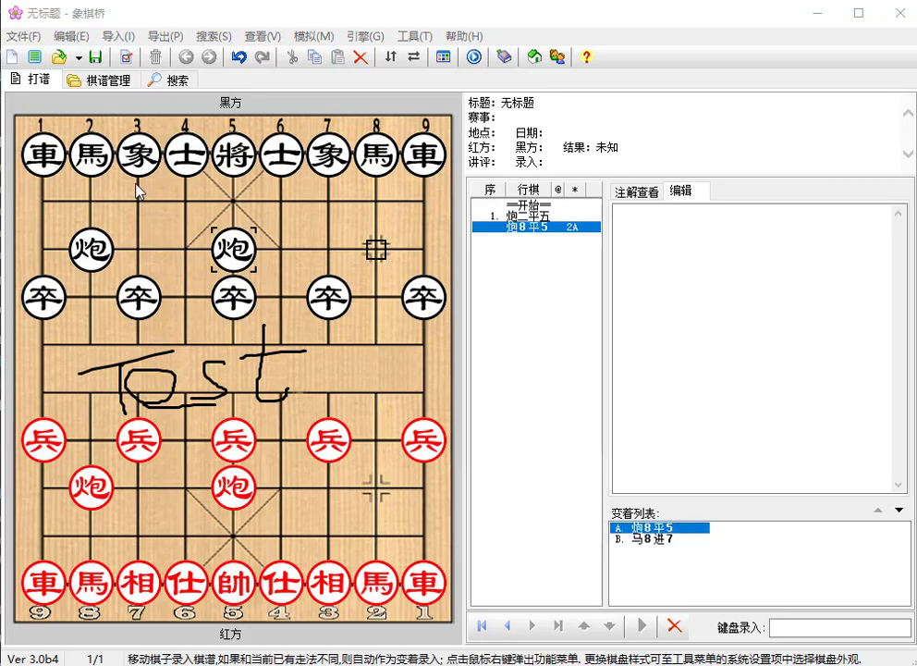
# Copy the board as a coloured picture (复制图形), paste it into Paint and crop the canvas to the pasted board.
pyautogui.click(71, 36)
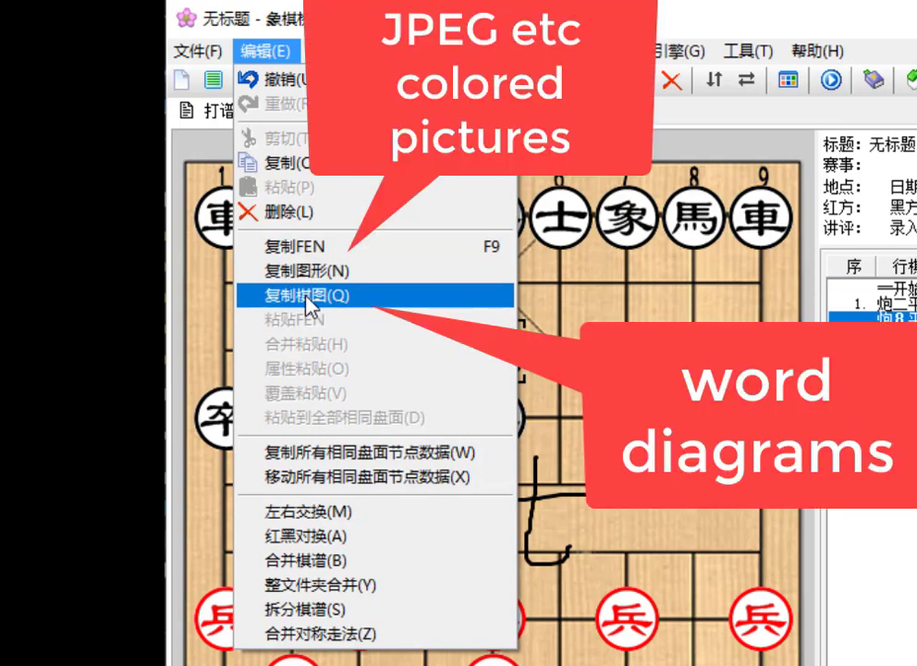
pyautogui.click(346, 275)
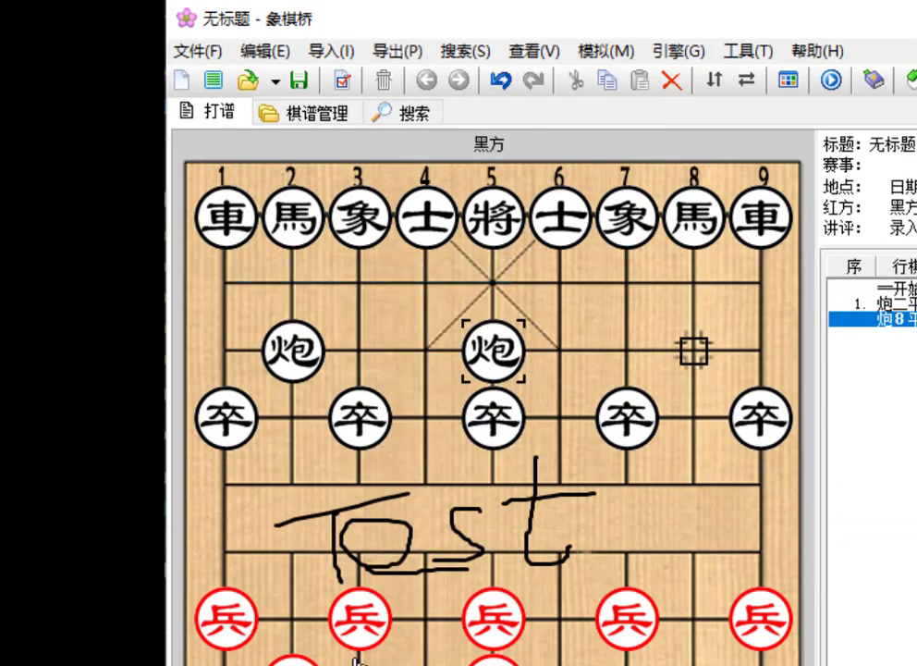
pyautogui.hotkey('alt', 'Tab')
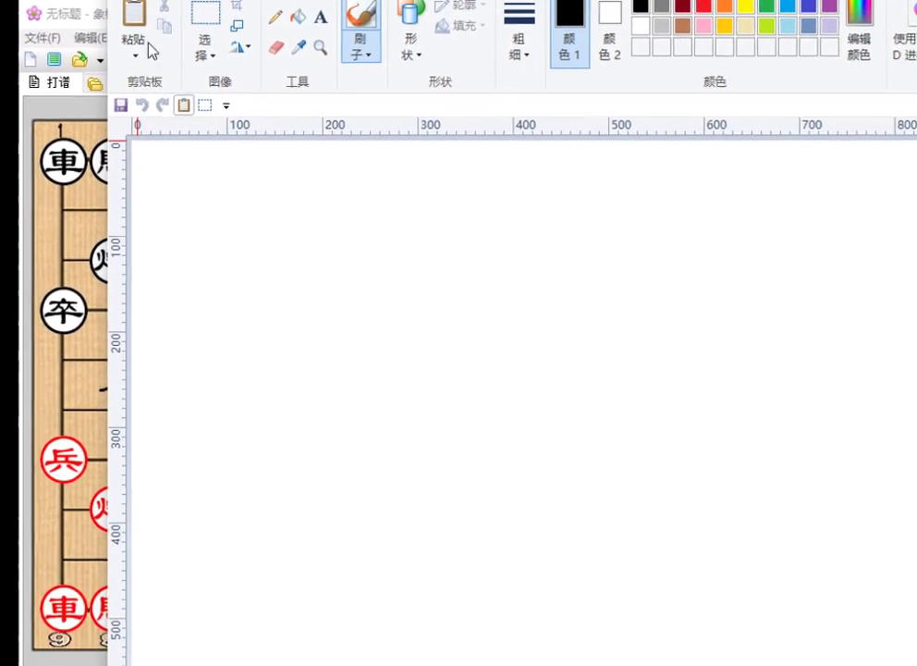
pyautogui.click(139, 28)
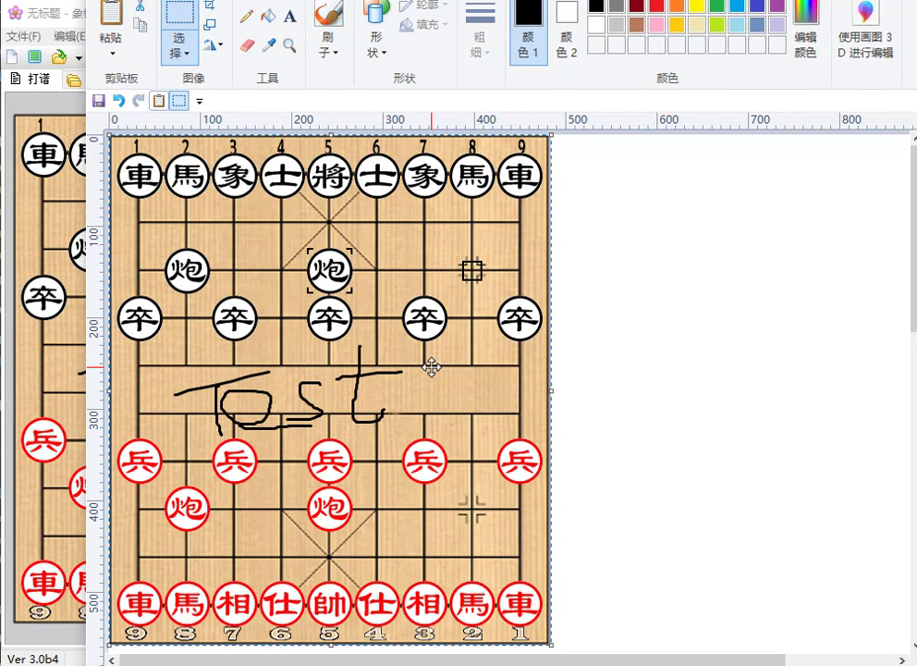
pyautogui.click(207, 9)
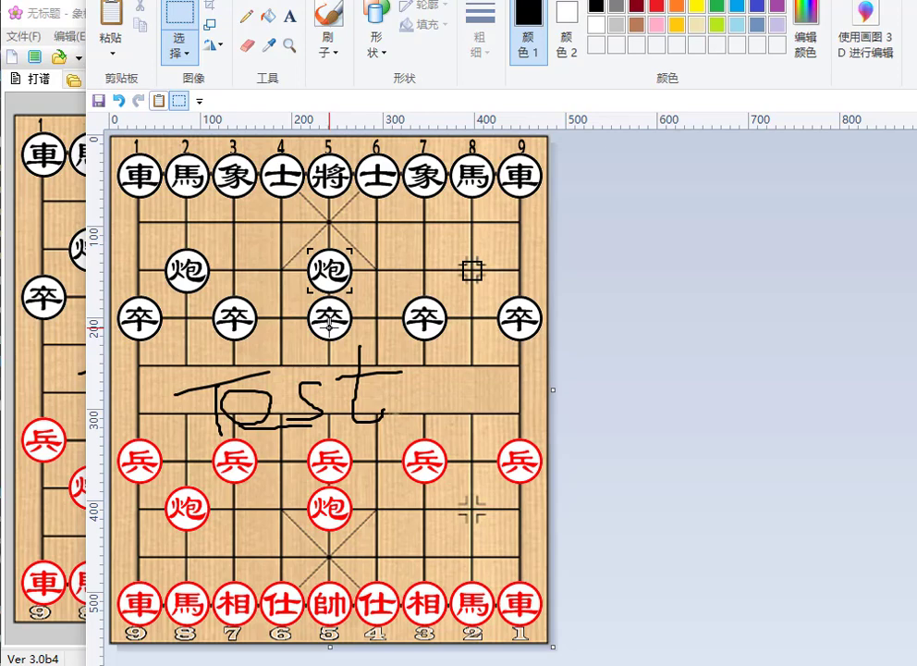
pyautogui.click(818, 0)
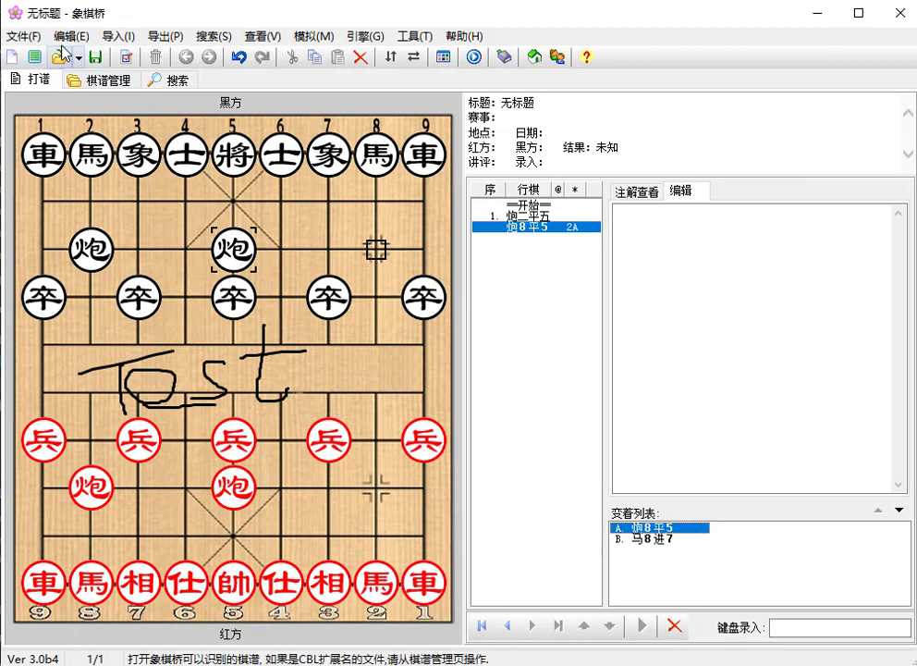
# Copy the current position in 象棋桥 as a chess diagram (复制棋图) and switch to Paint.
pyautogui.click(71, 36)
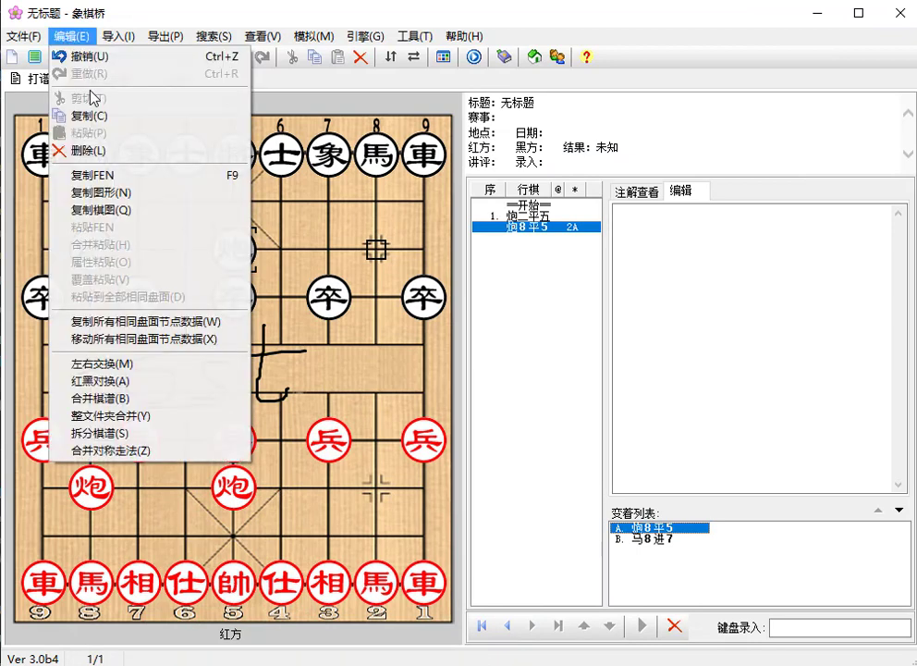
pyautogui.click(109, 211)
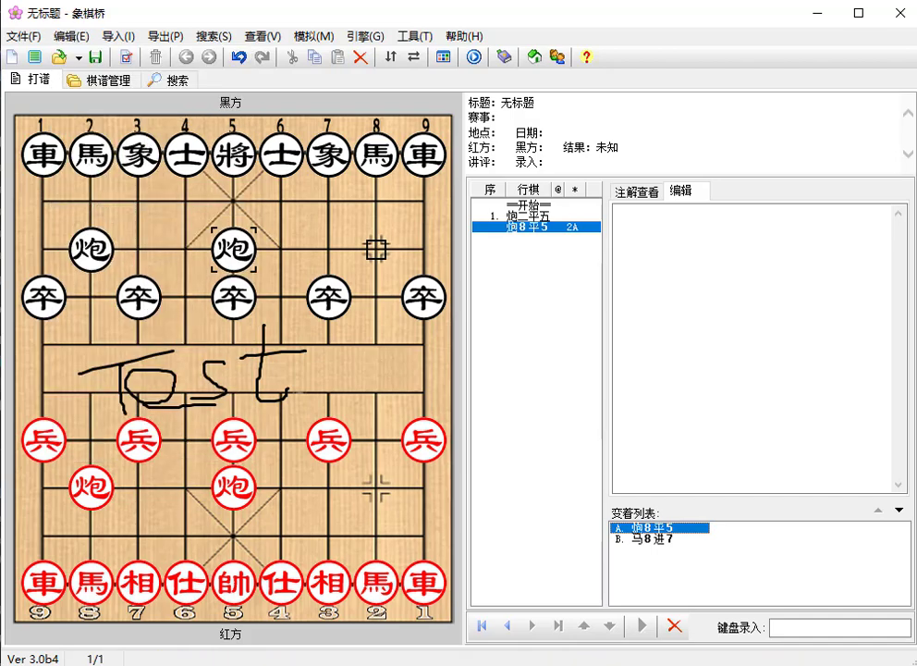
pyautogui.hotkey('alt', 'Tab')
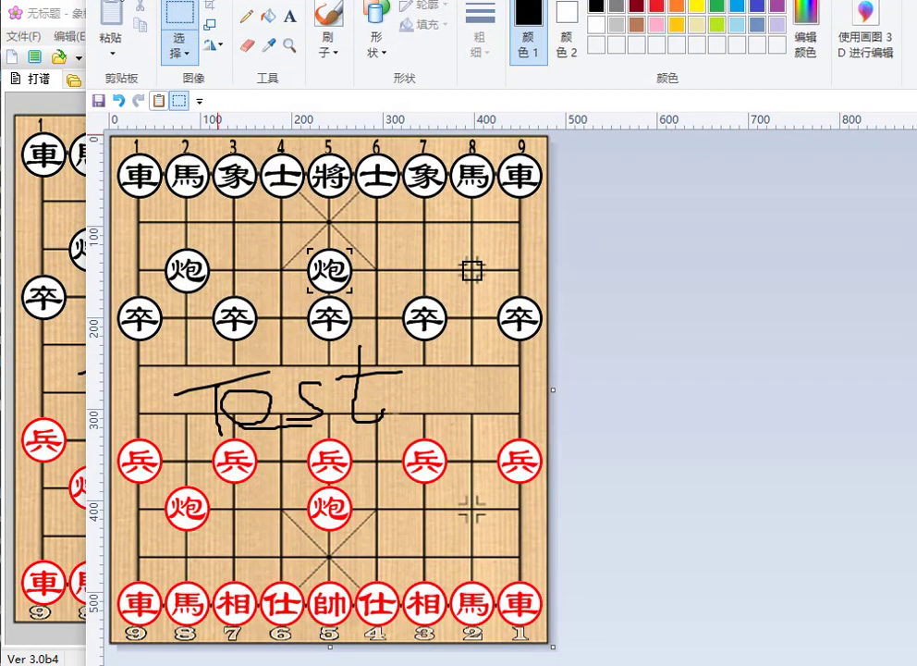
# Start a new blank image in Paint without saving the pasted board picture, and return to 象棋桥.
pyautogui.click(120, 2)
pyautogui.click(120, 9)
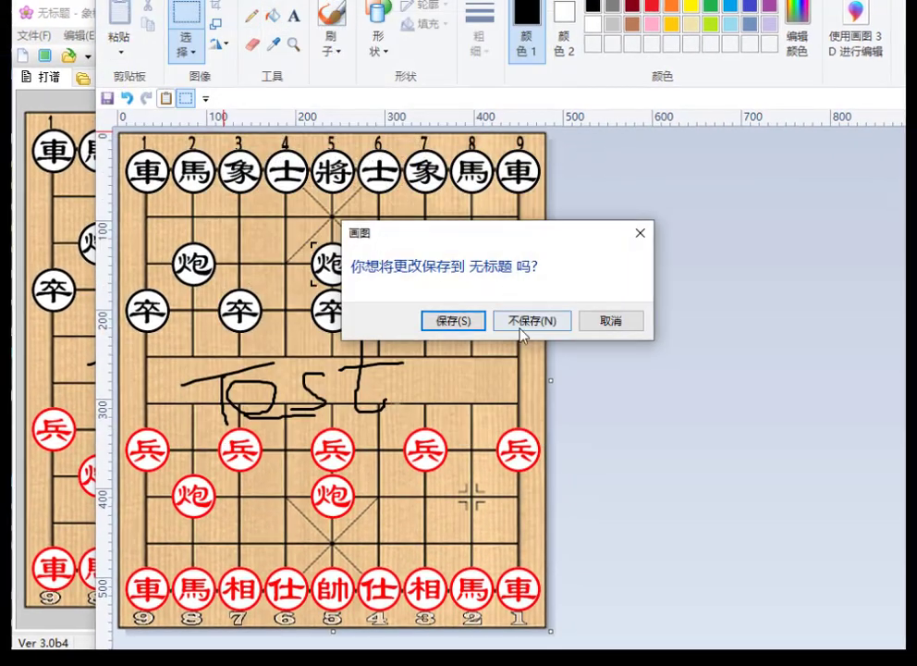
pyautogui.click(530, 319)
pyautogui.click(96, 3)
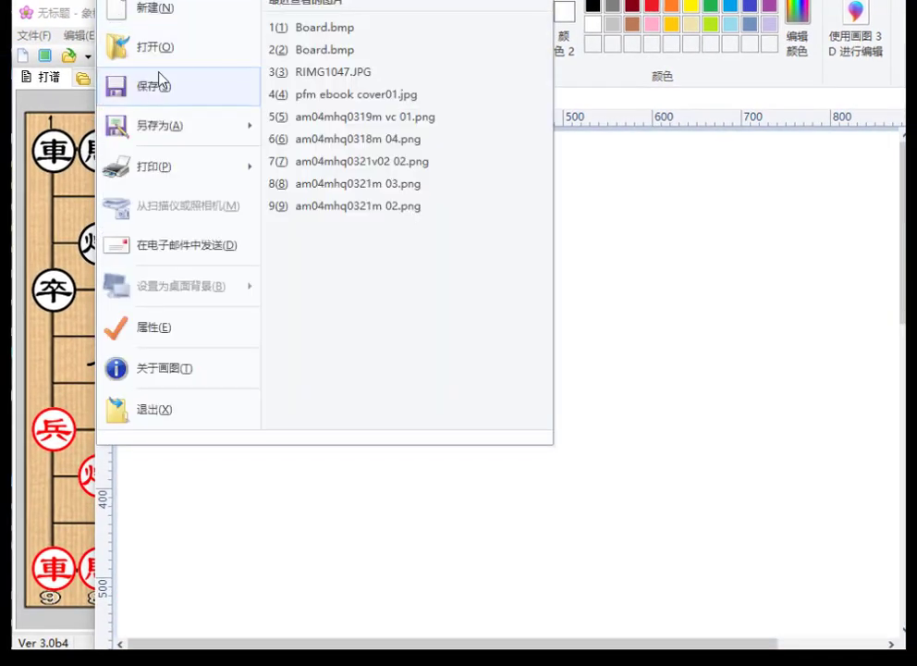
pyautogui.click(62, 296)
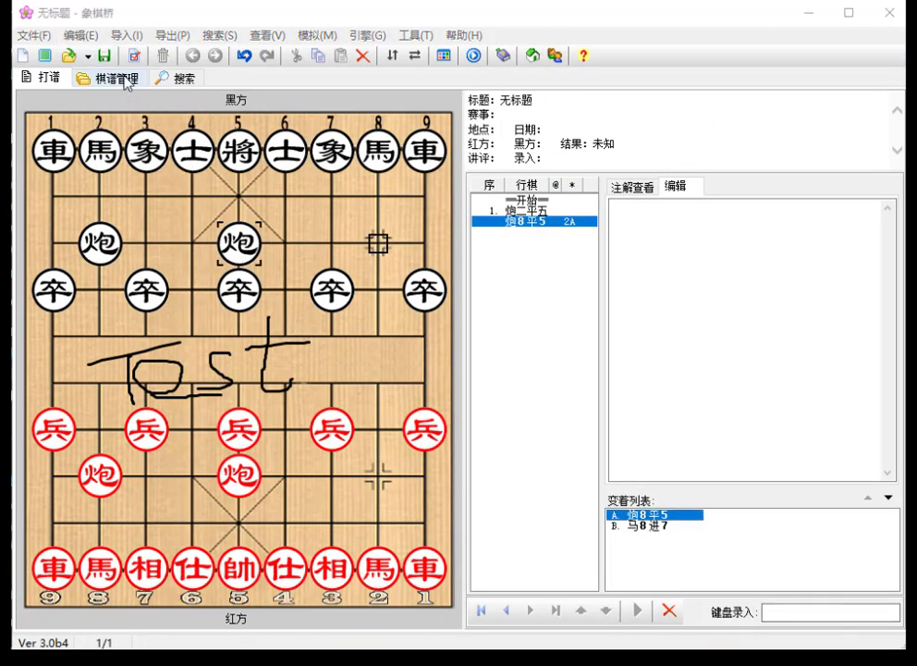
# Copy the current position in 象棋桥 as a chess diagram (复制棋图) and paste it as text into Notepad.
pyautogui.click(81, 35)
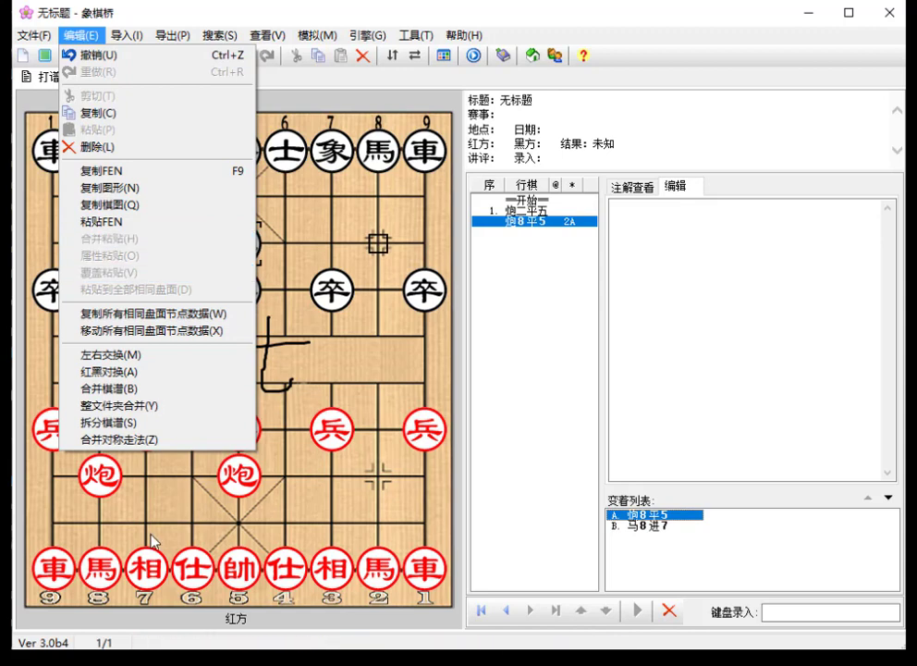
pyautogui.click(130, 205)
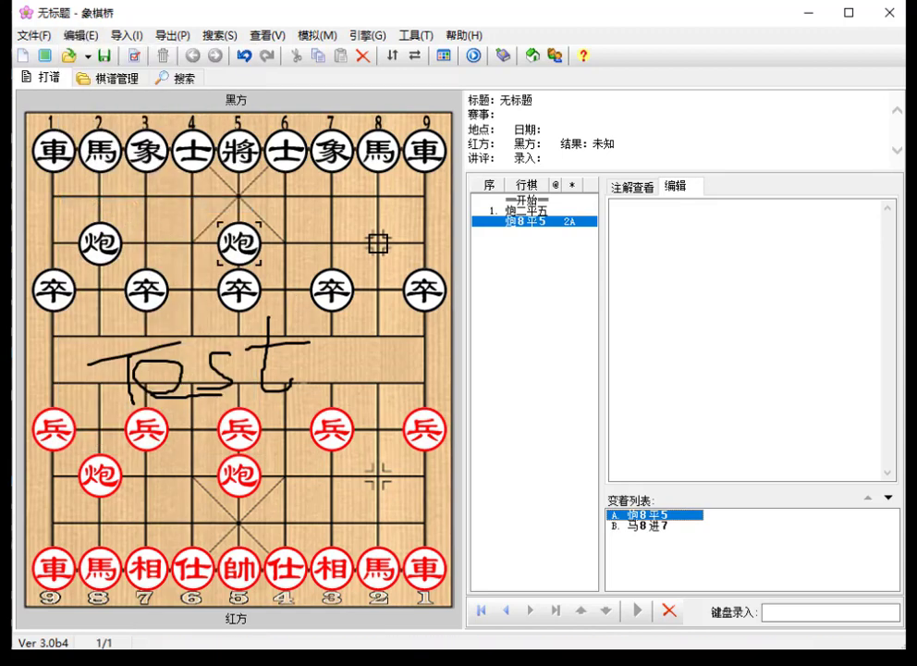
pyautogui.hotkey('alt', 'Tab')
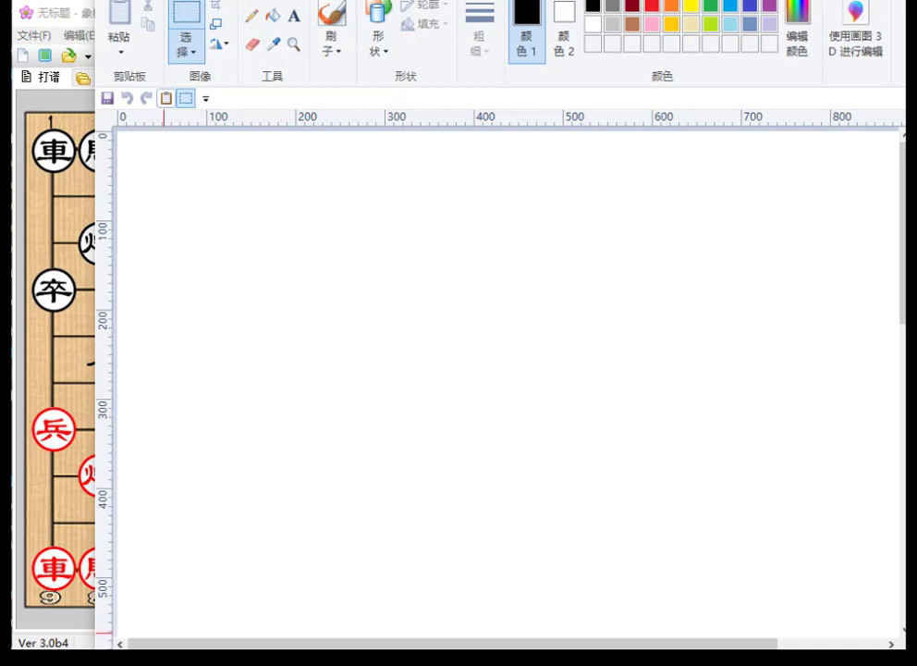
pyautogui.hotkey('alt', 'Tab')
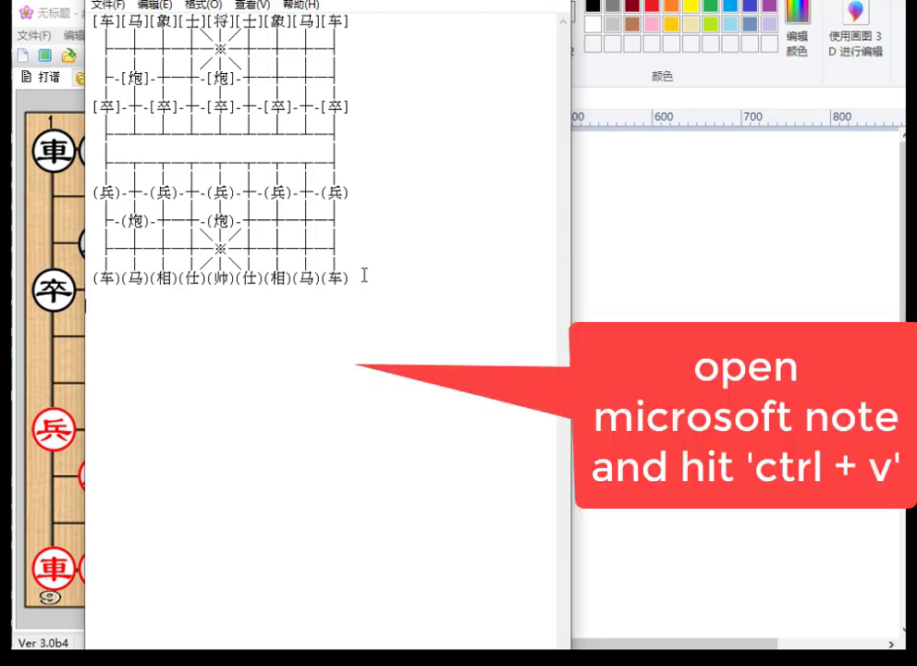
pyautogui.hotkey('ctrl', 'v')
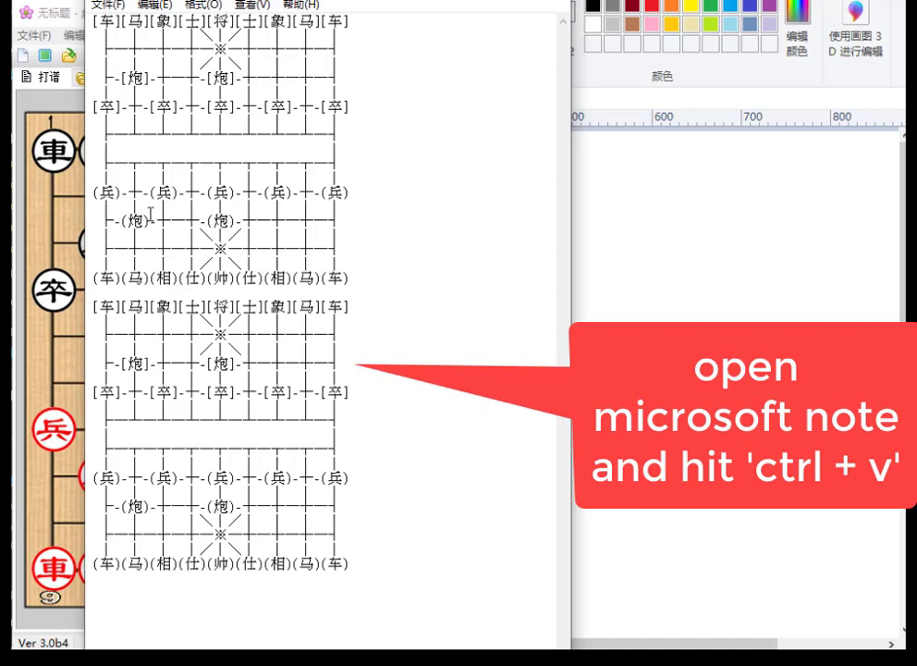
# Compare the text diagrams in Notepad with the board in 象棋桥, and return to 象棋桥.
pyautogui.click(47, 168)
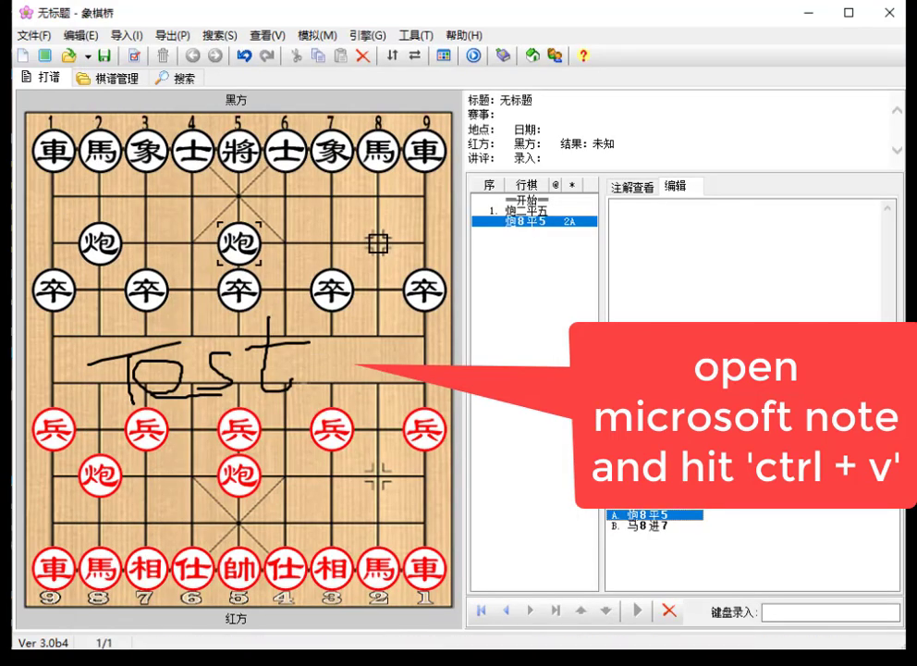
pyautogui.click(206, 2)
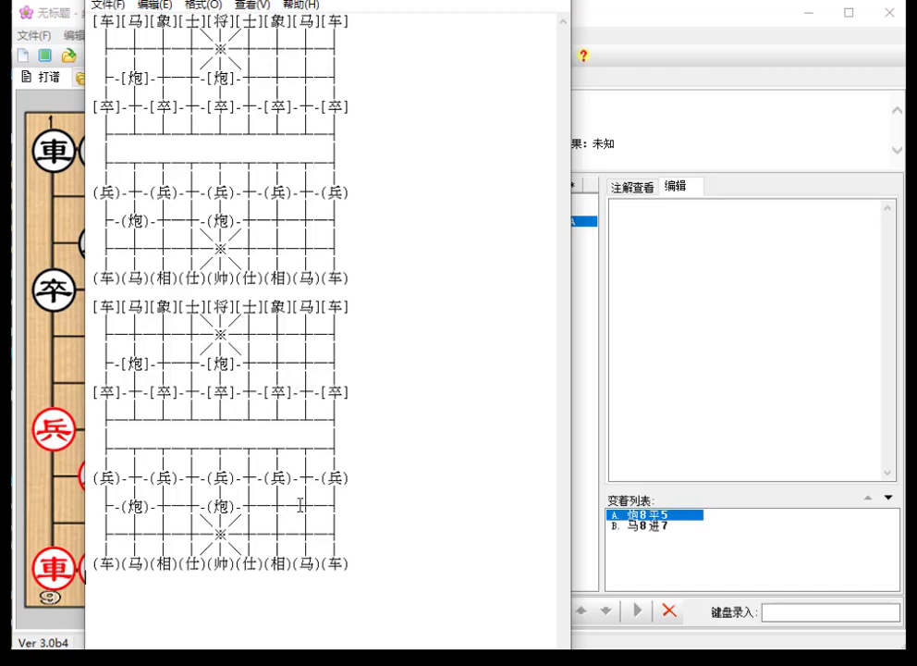
pyautogui.click(477, 1)
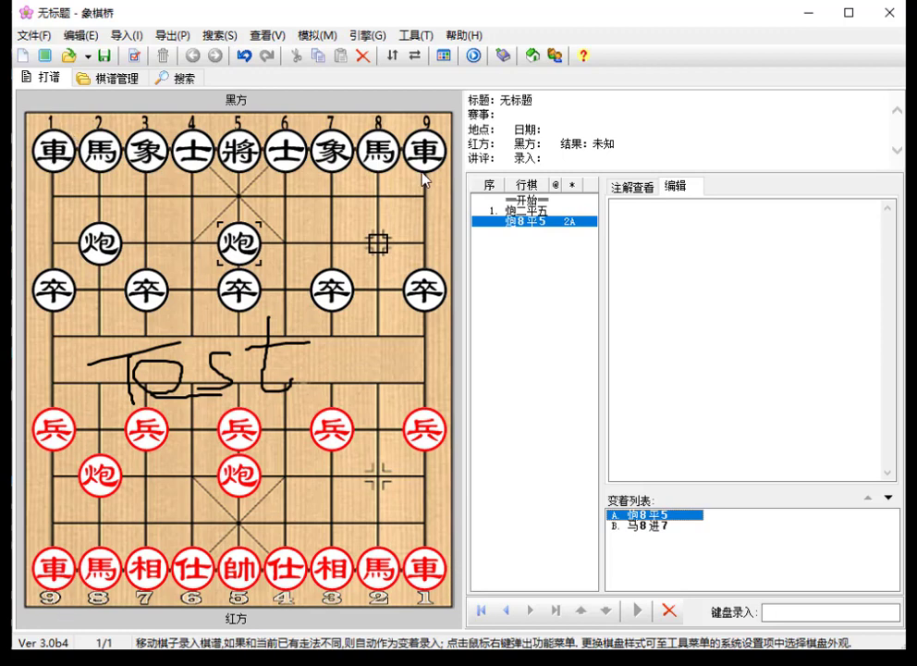
pyautogui.click(425, 40)
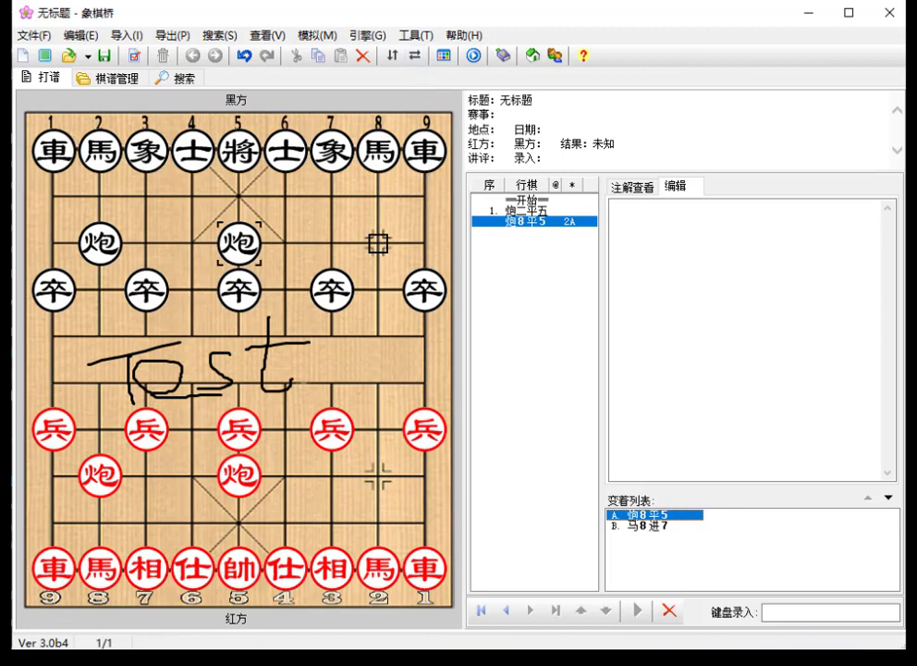
# Open piece.bmp from the testing 123456789 skin folder in File Explorer to examine the piece images, and return to 象棋桥.
pyautogui.click(606, 543)
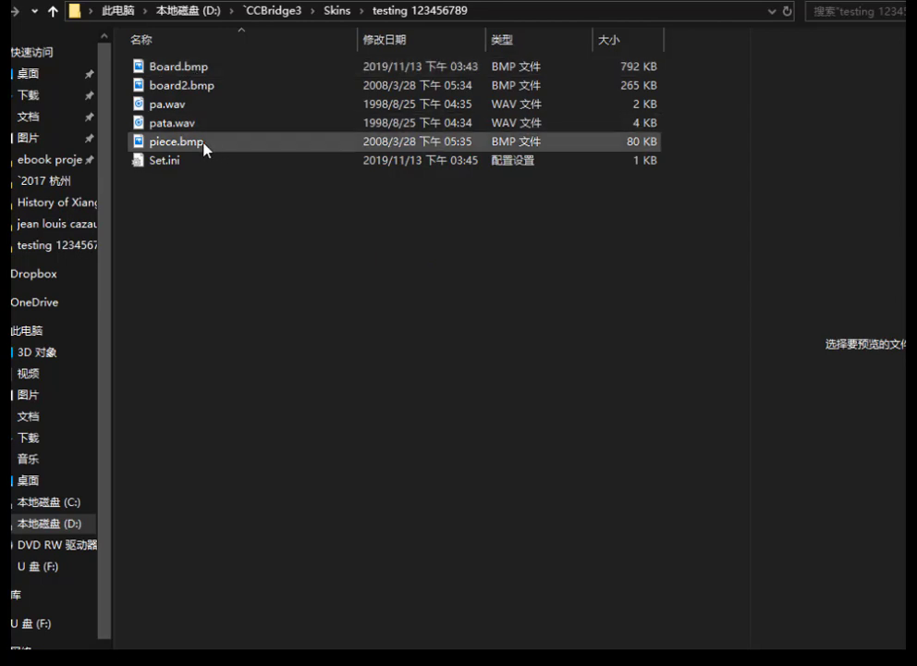
pyautogui.click(204, 149)
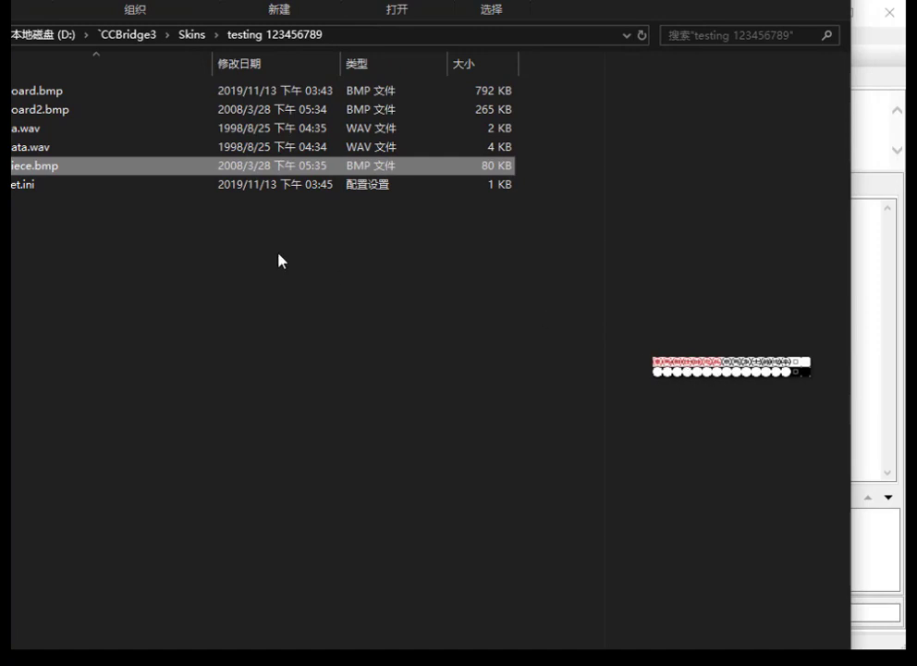
pyautogui.doubleClick(39, 172)
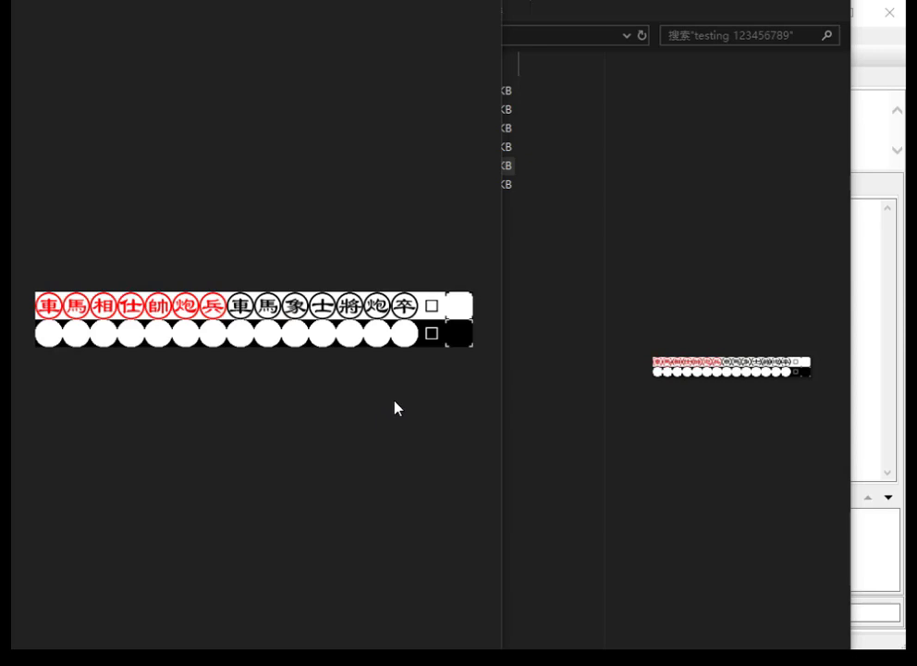
pyautogui.click(855, 364)
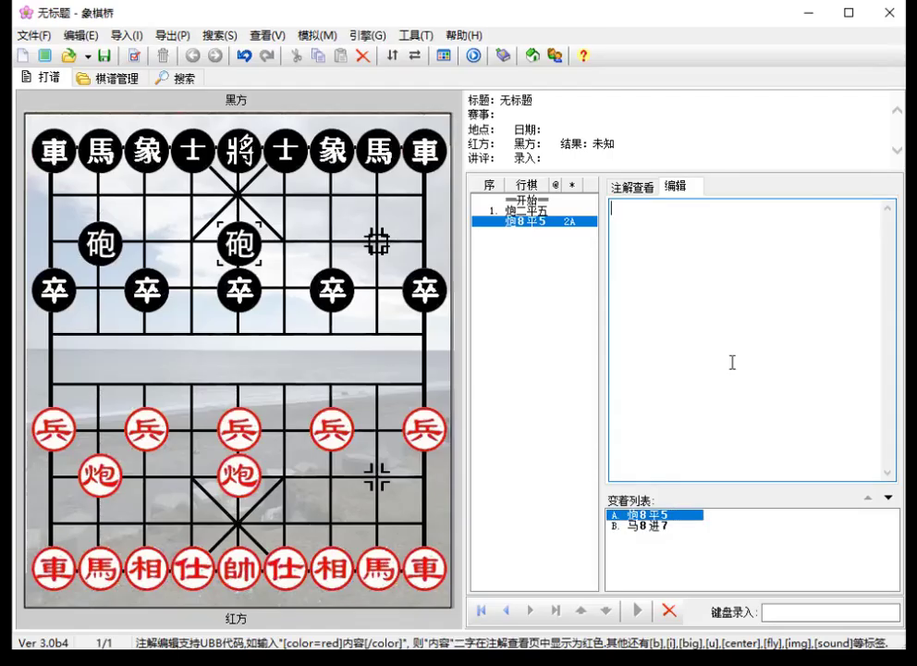